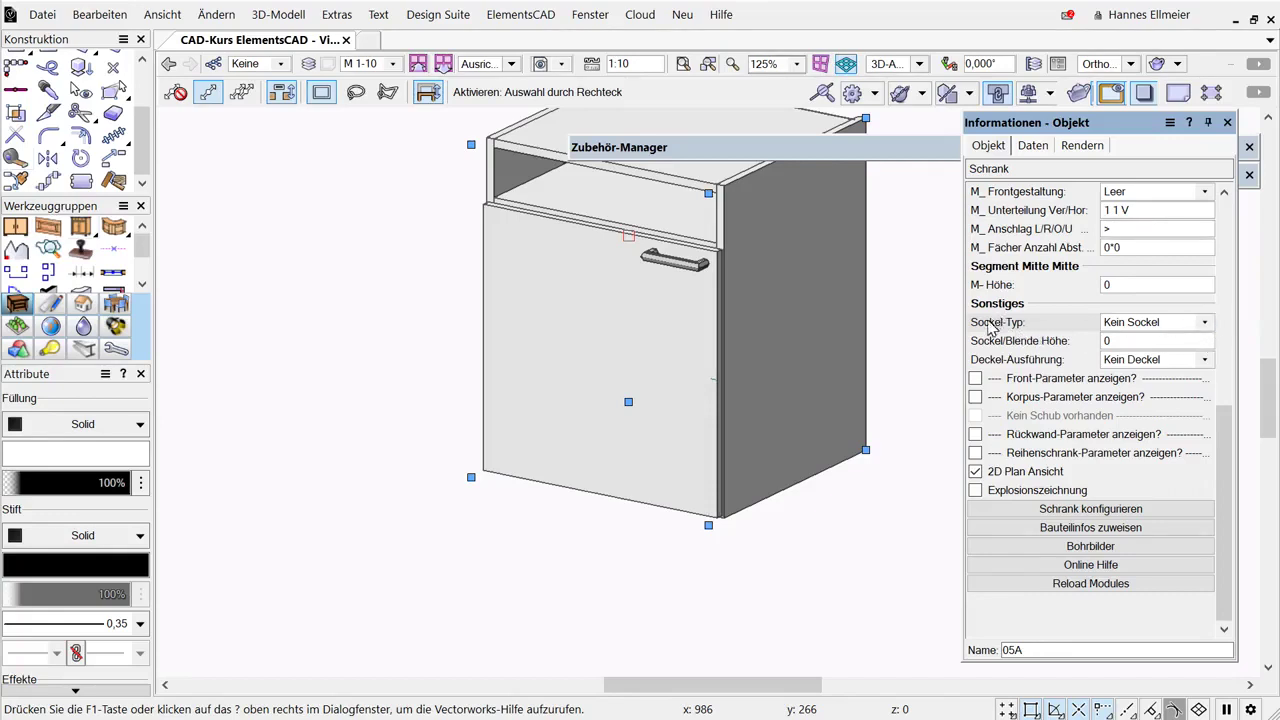
Change the plinth type from none to Fuss rechteckig, giving the cabinet four rectangular legs
left_click(1205, 322)
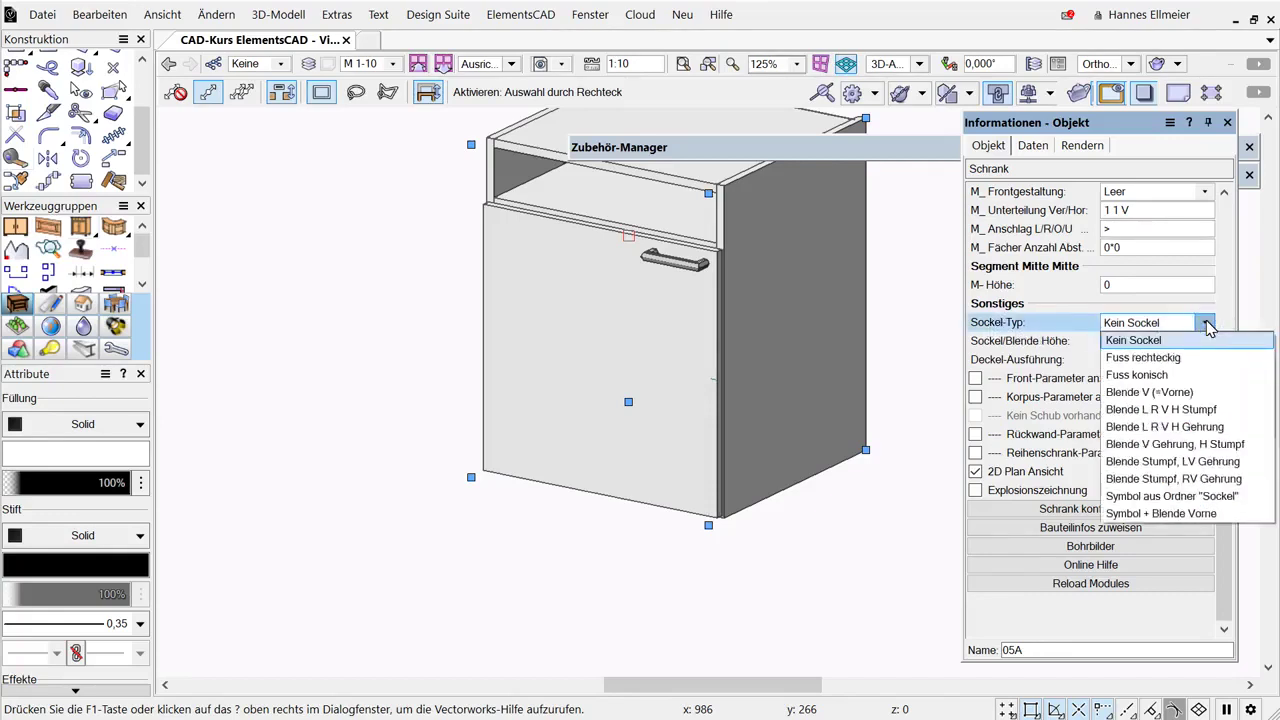
left_click(1135, 359)
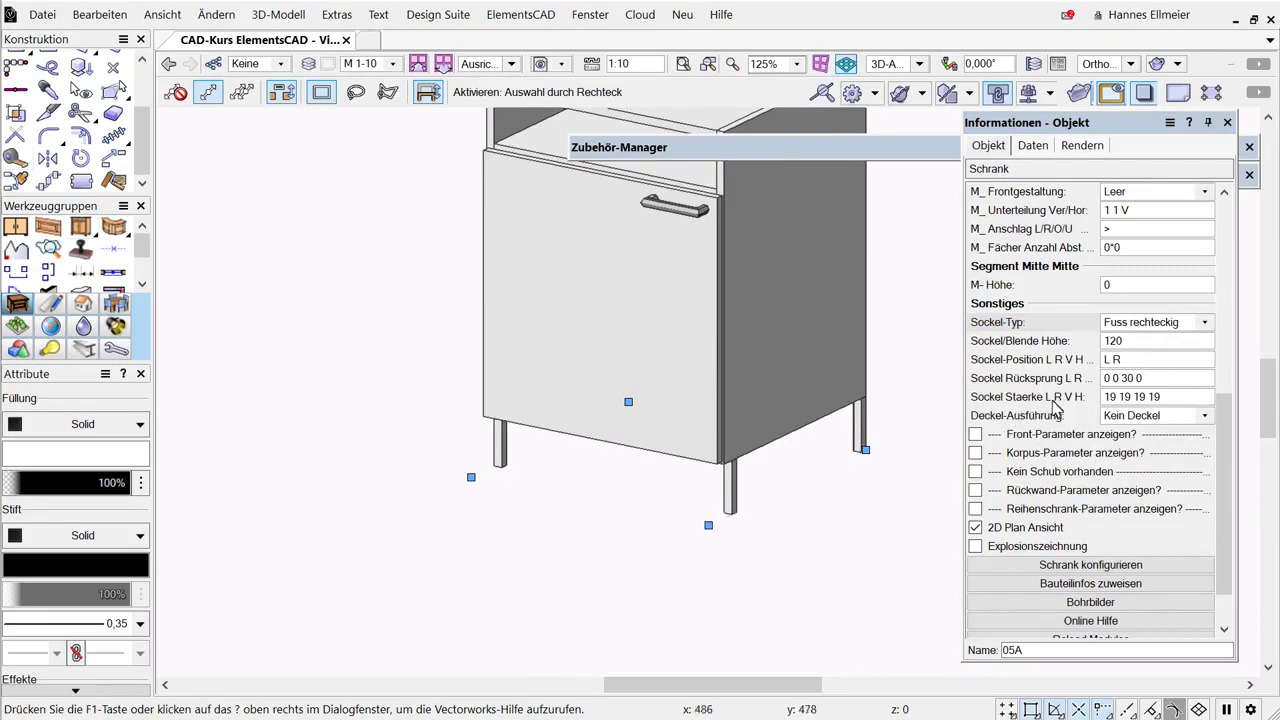
left_click(1160, 397)
Set the feet thickness (Sockel Staerke) to 50 on all sides
left_click(1168, 396)
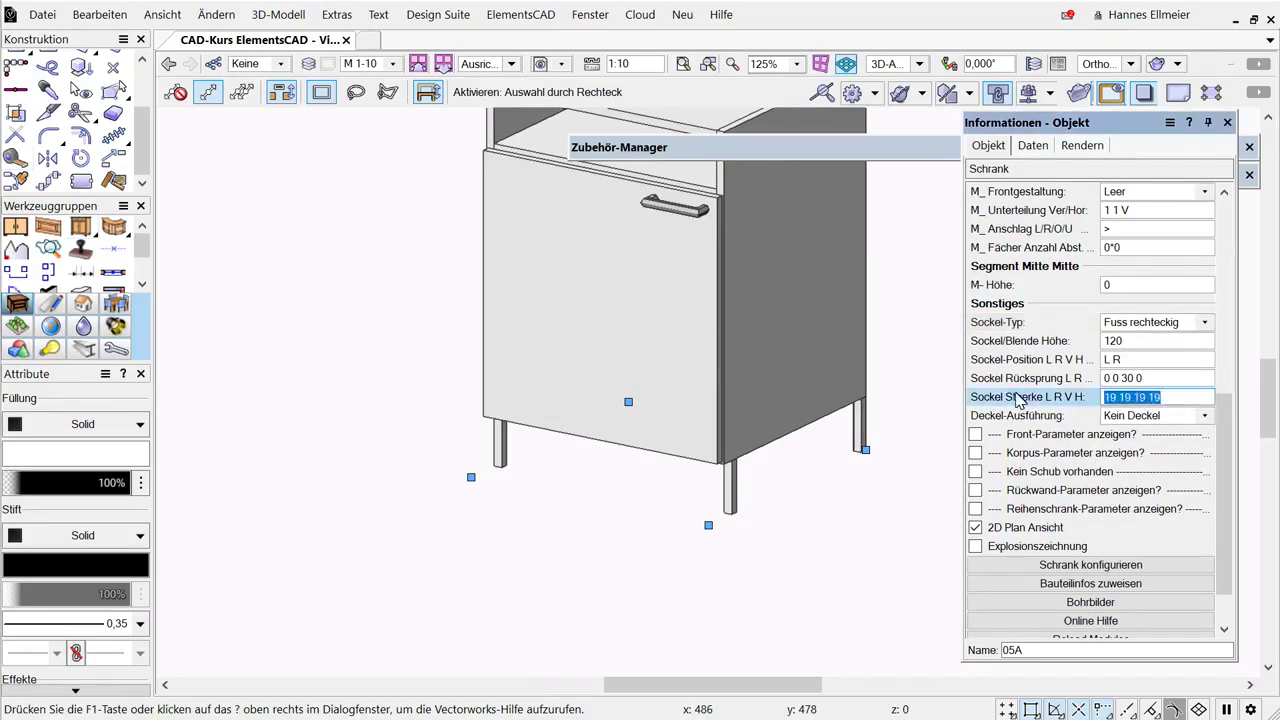
type("50")
key("Return")
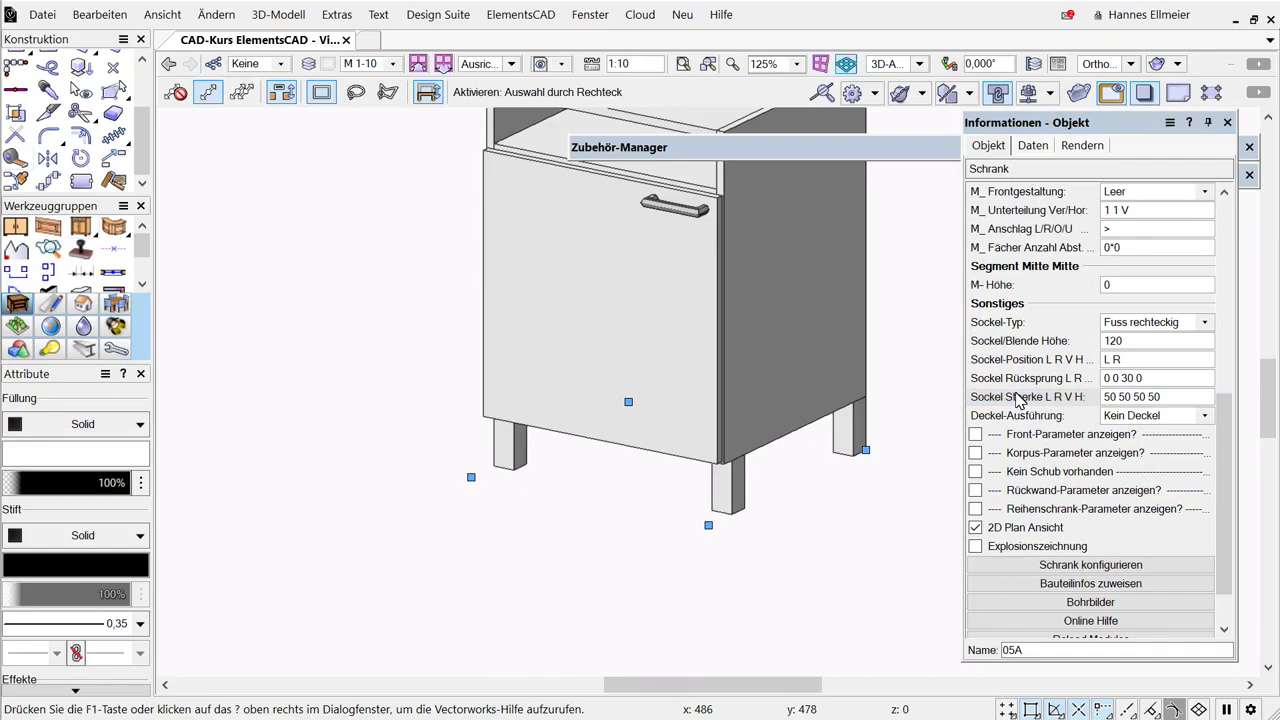
Try 150 for the second thickness value, then undo it back to 50
double_click(1118, 397)
type("150")
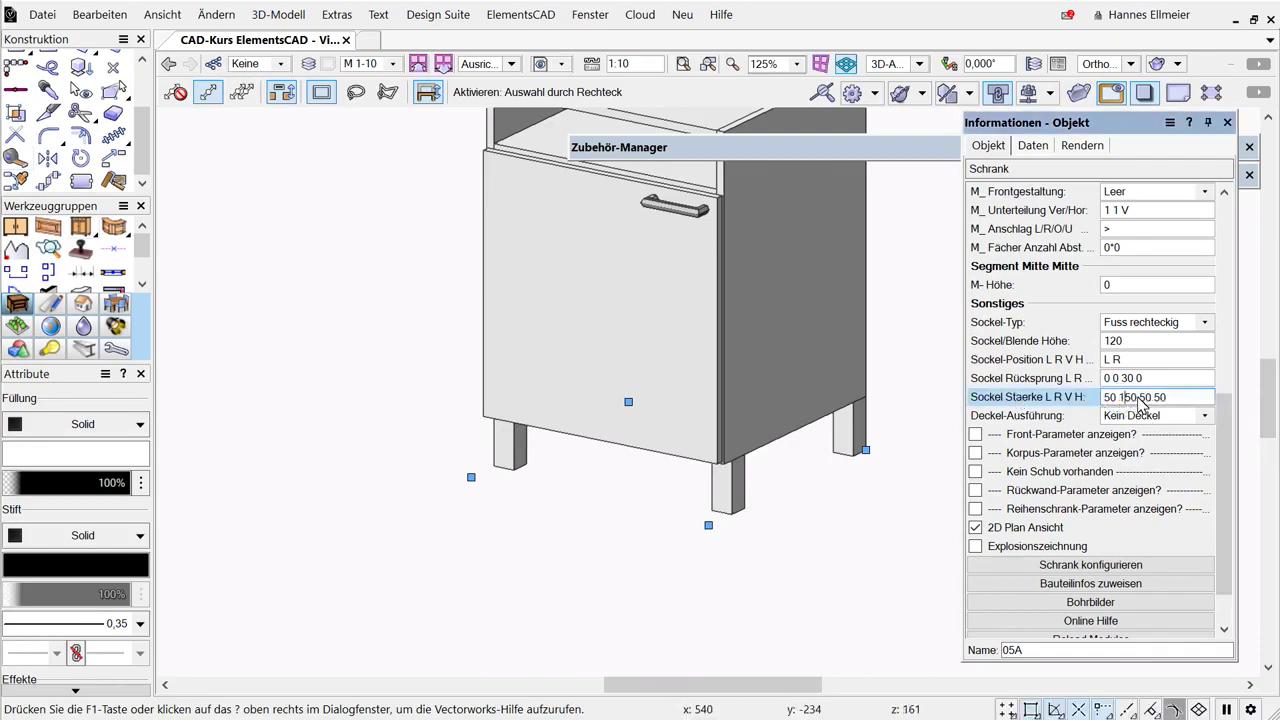
key("Return")
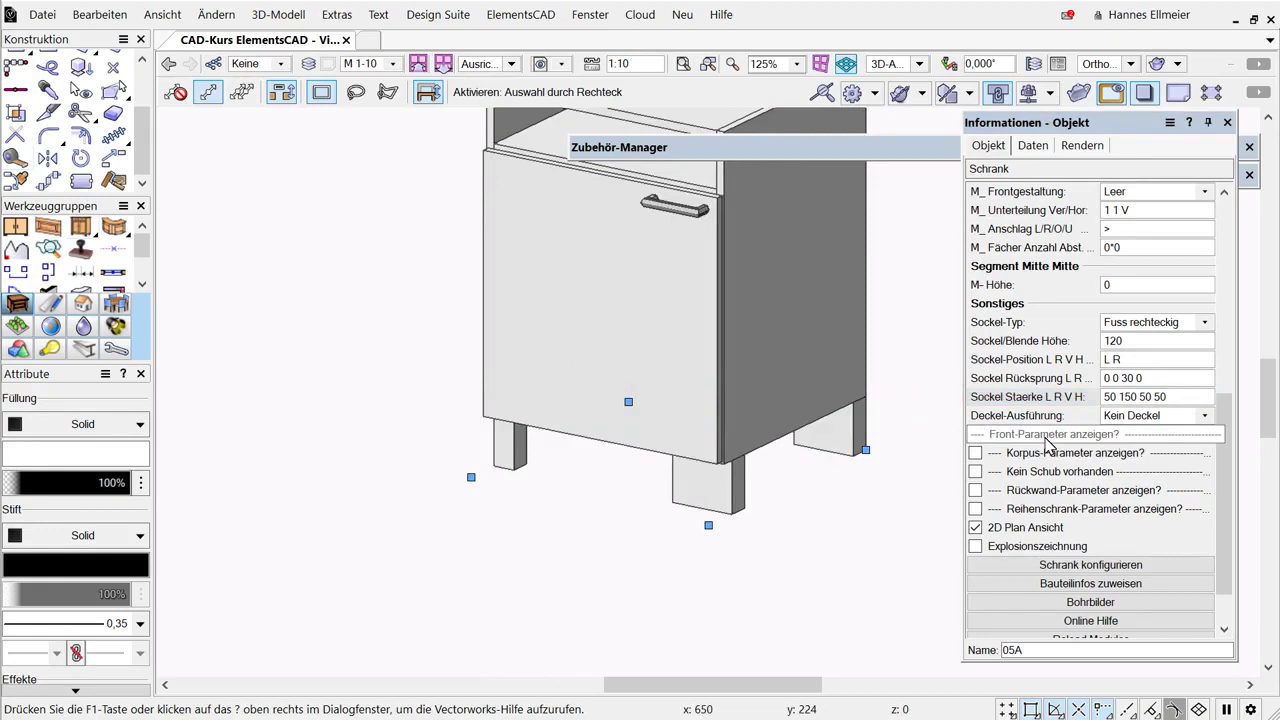
key("ctrl+z")
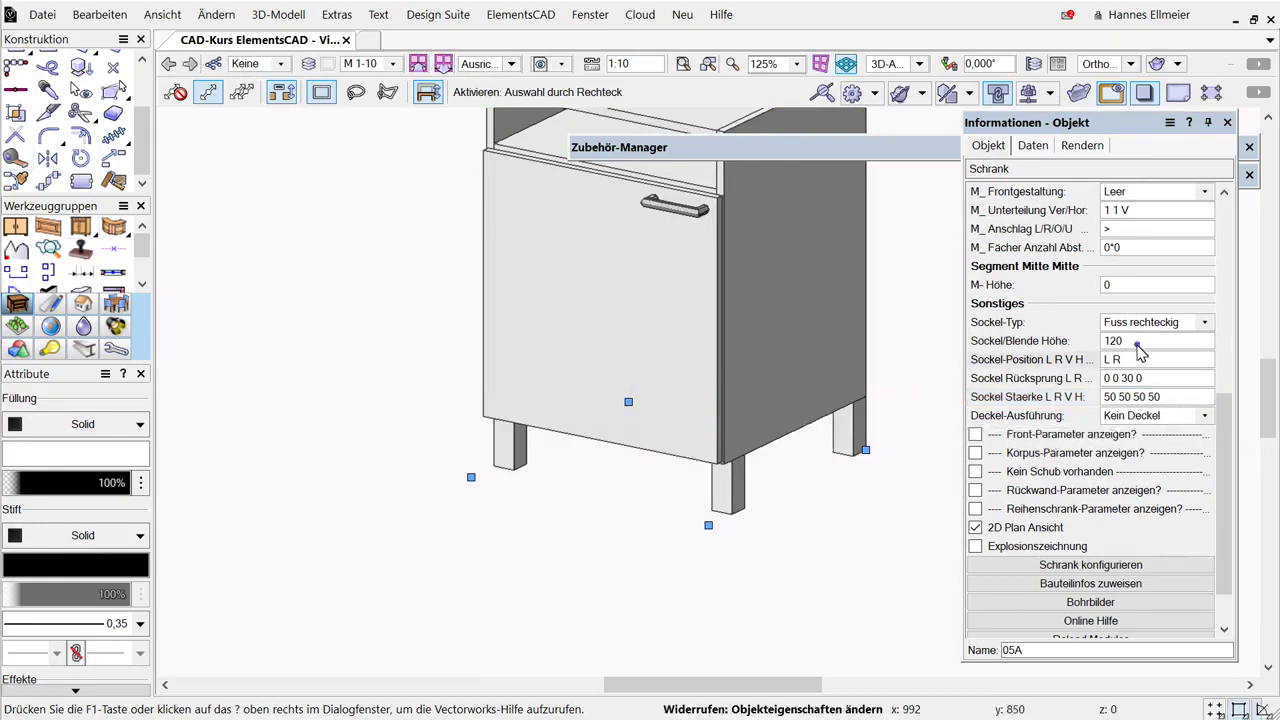
Raise the plinth height (Sockel/Blende Höhe) to 150 and view the cabinet from the front
double_click(1135, 341)
type("150")
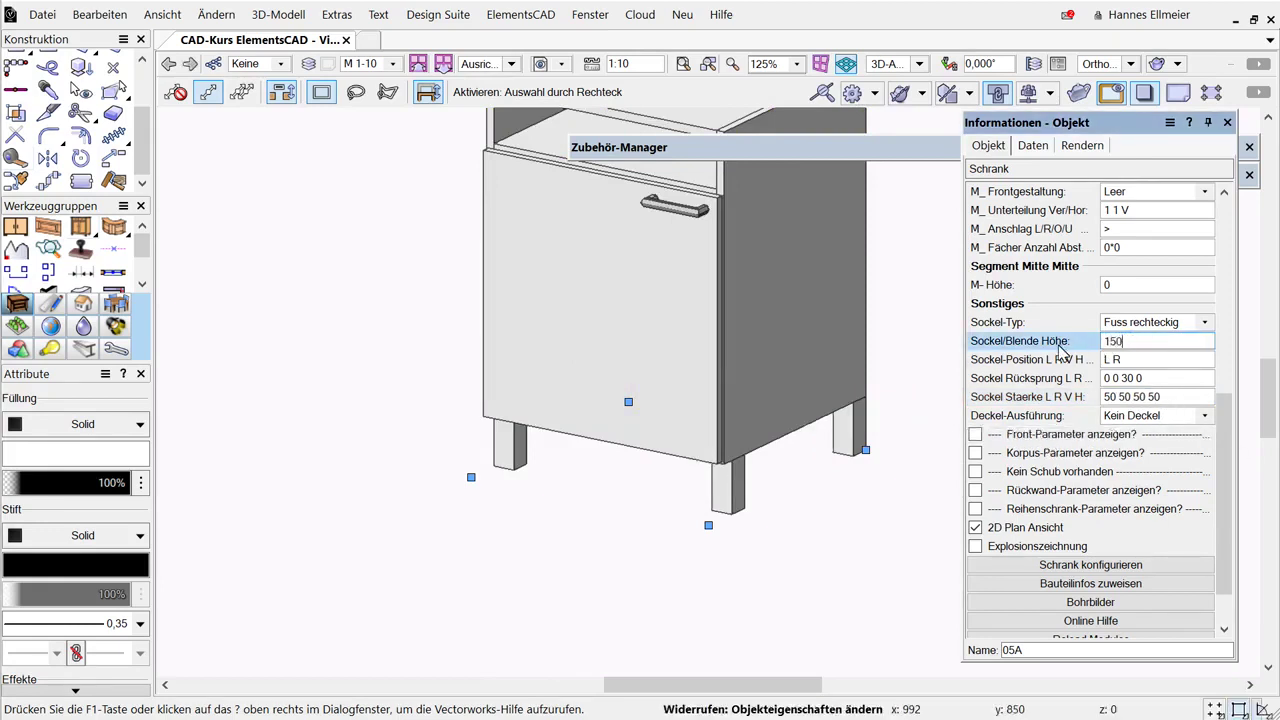
type("0")
key("BackSpace")
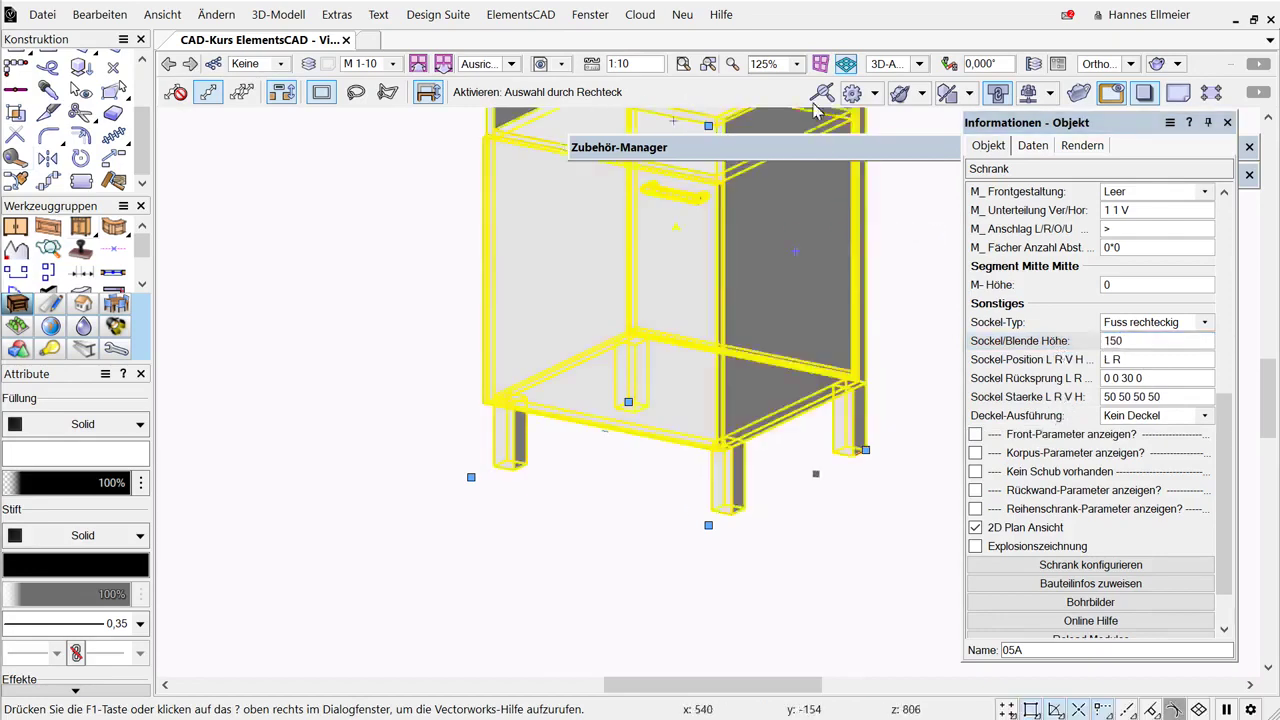
left_click(890, 65)
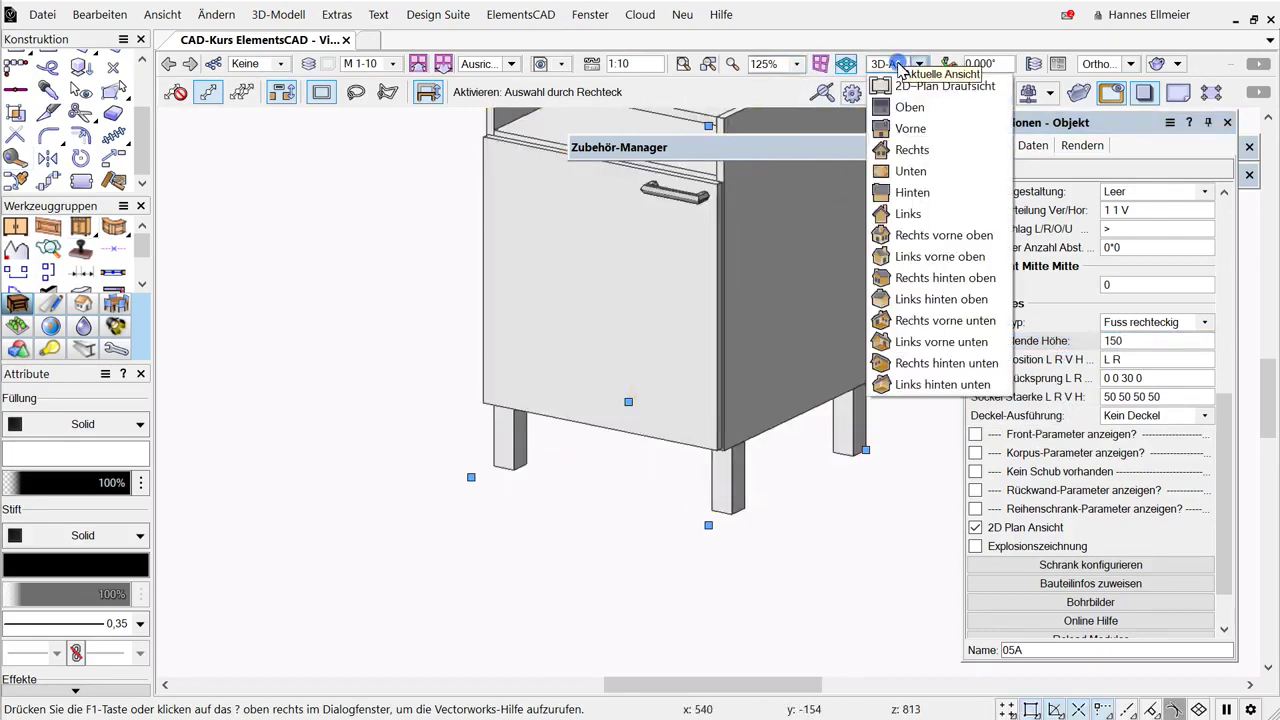
left_click(912, 129)
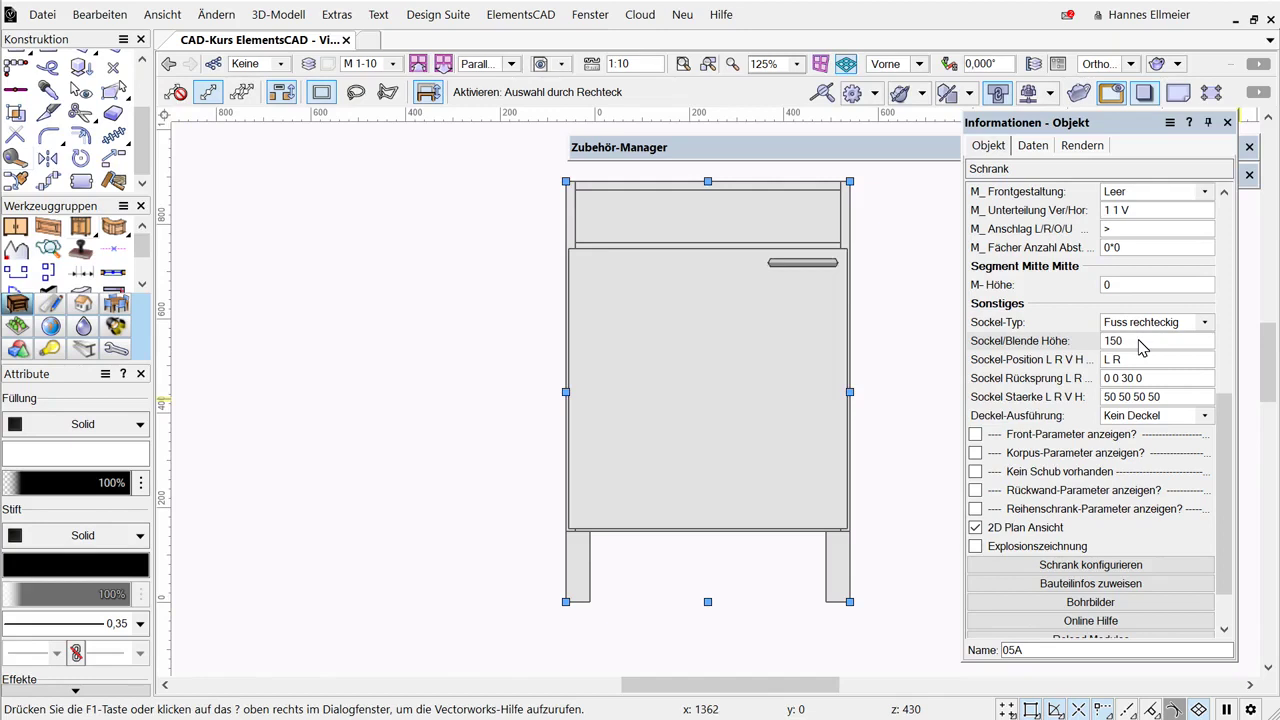
left_click(1226, 370)
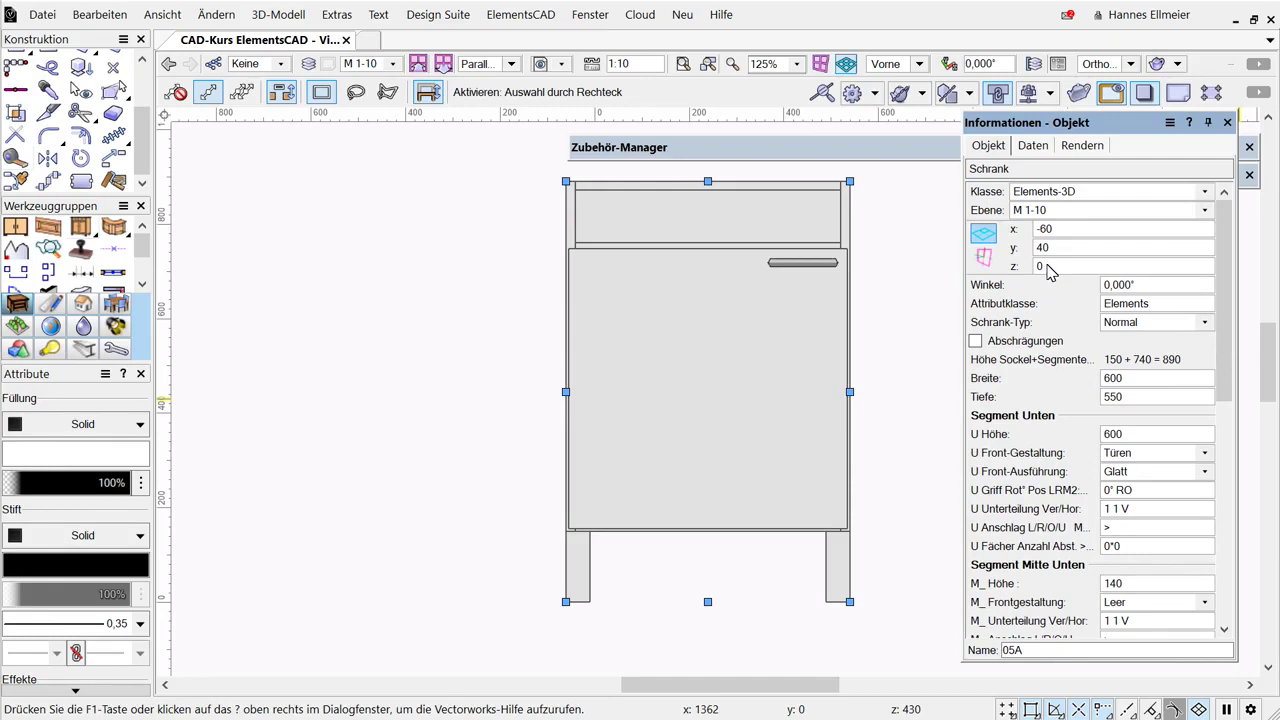
left_click(1227, 410)
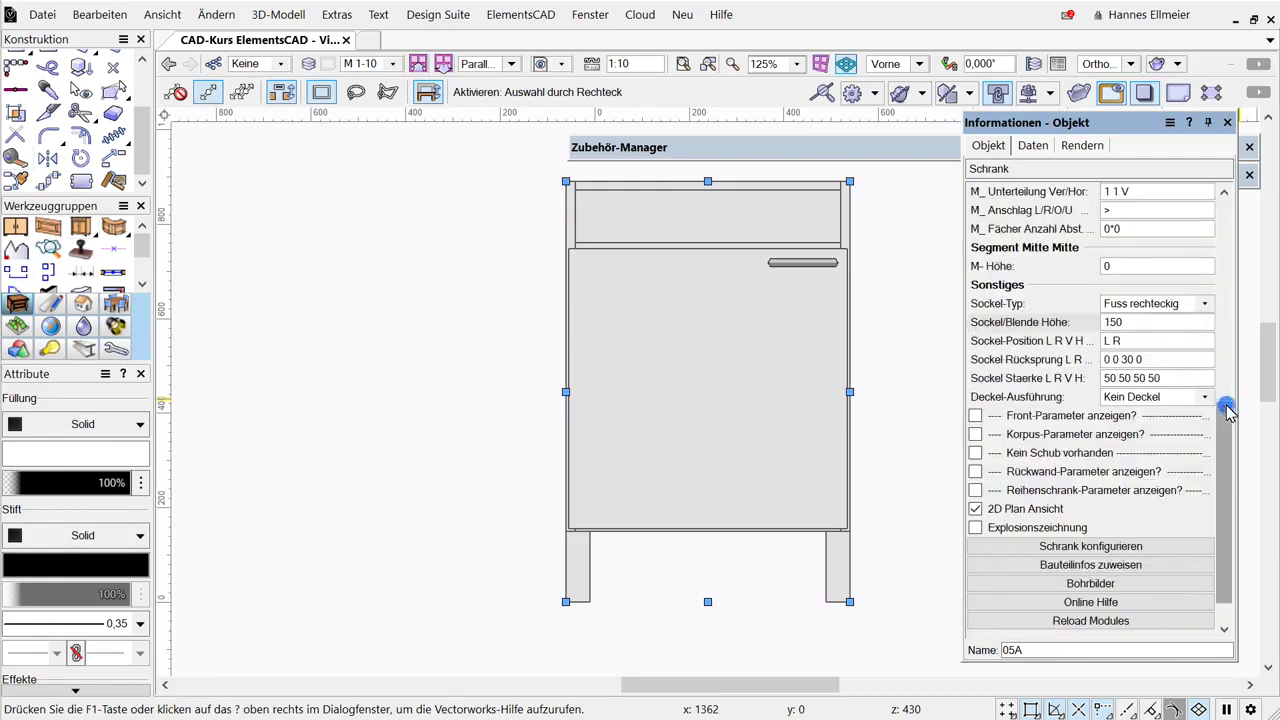
left_click(1150, 303)
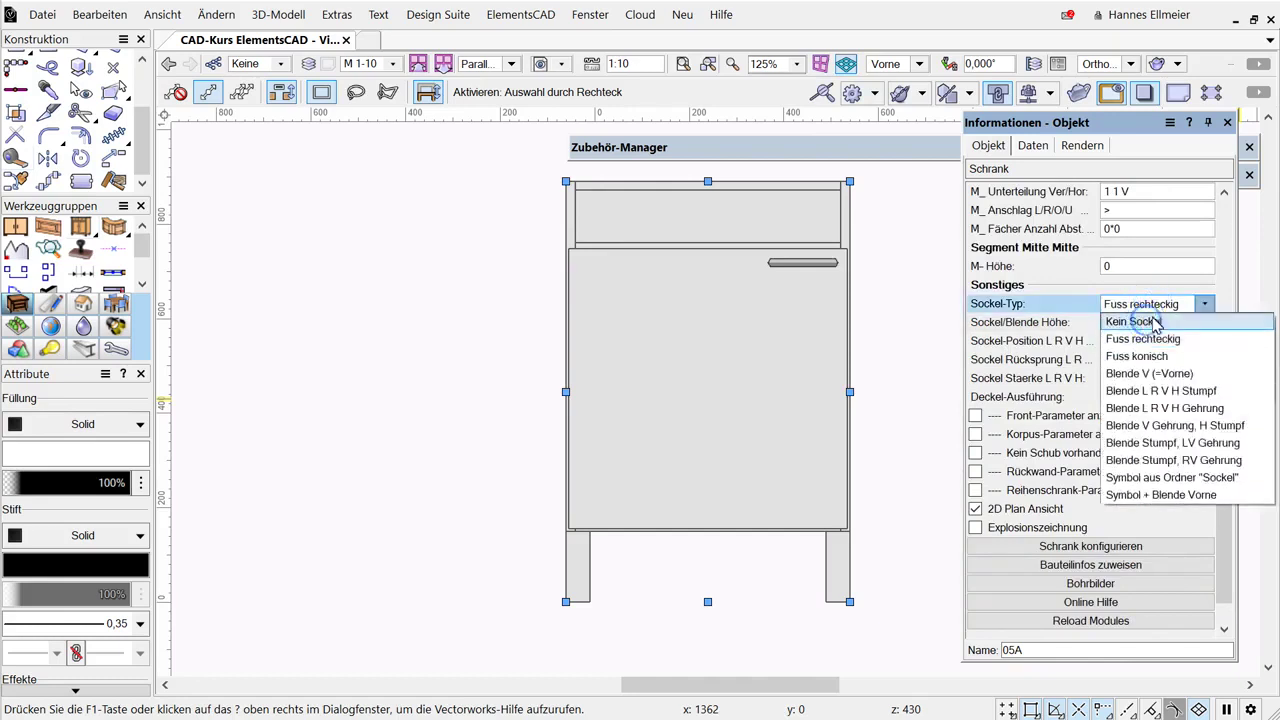
left_click(1150, 321)
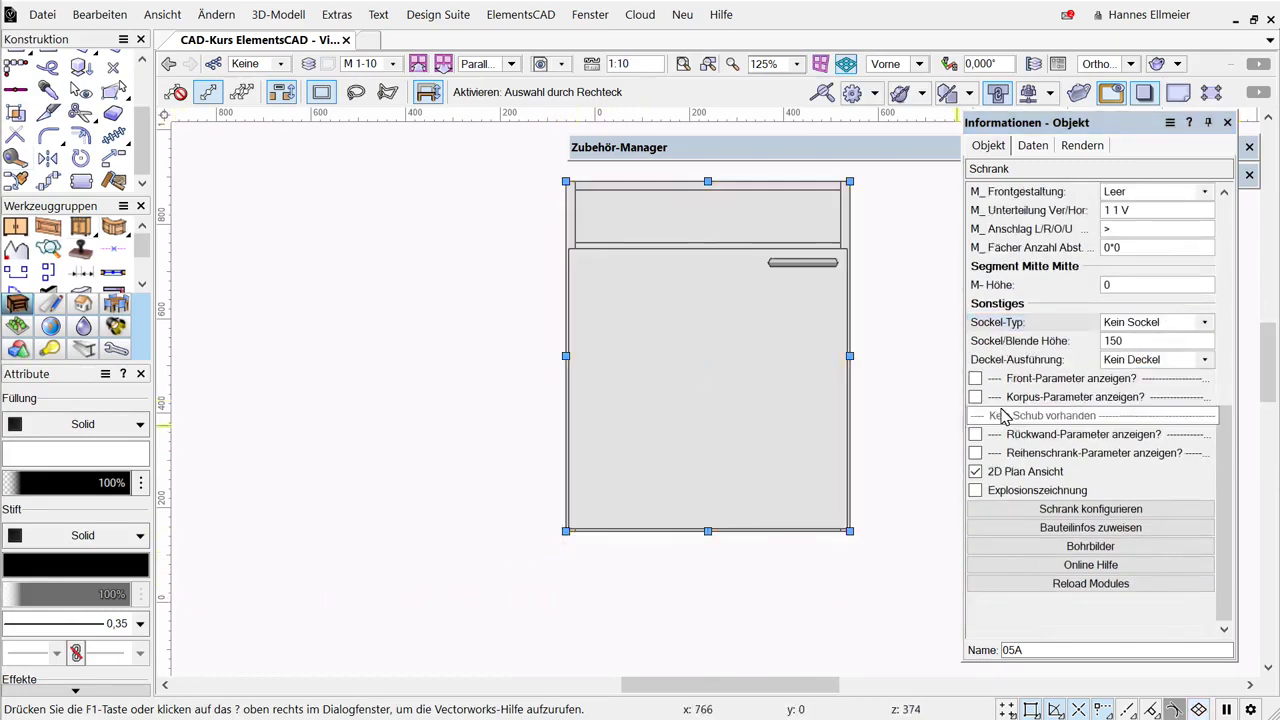
left_click(1156, 322)
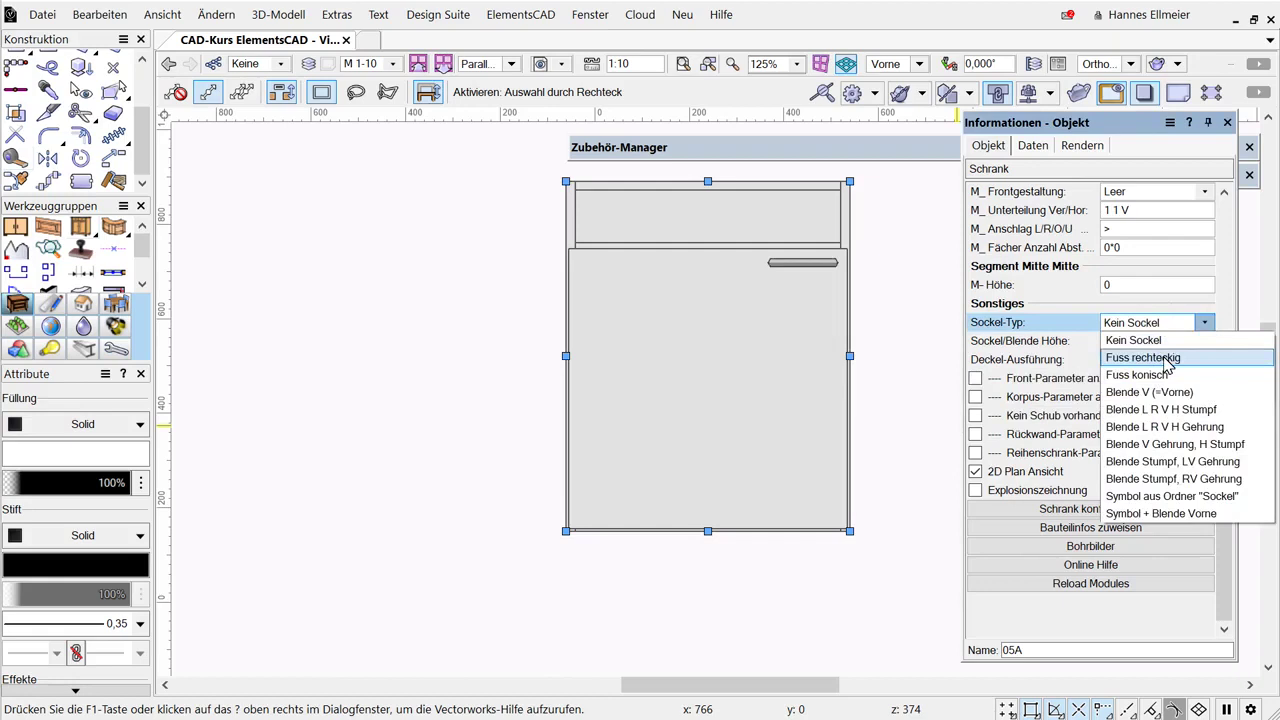
left_click(1163, 358)
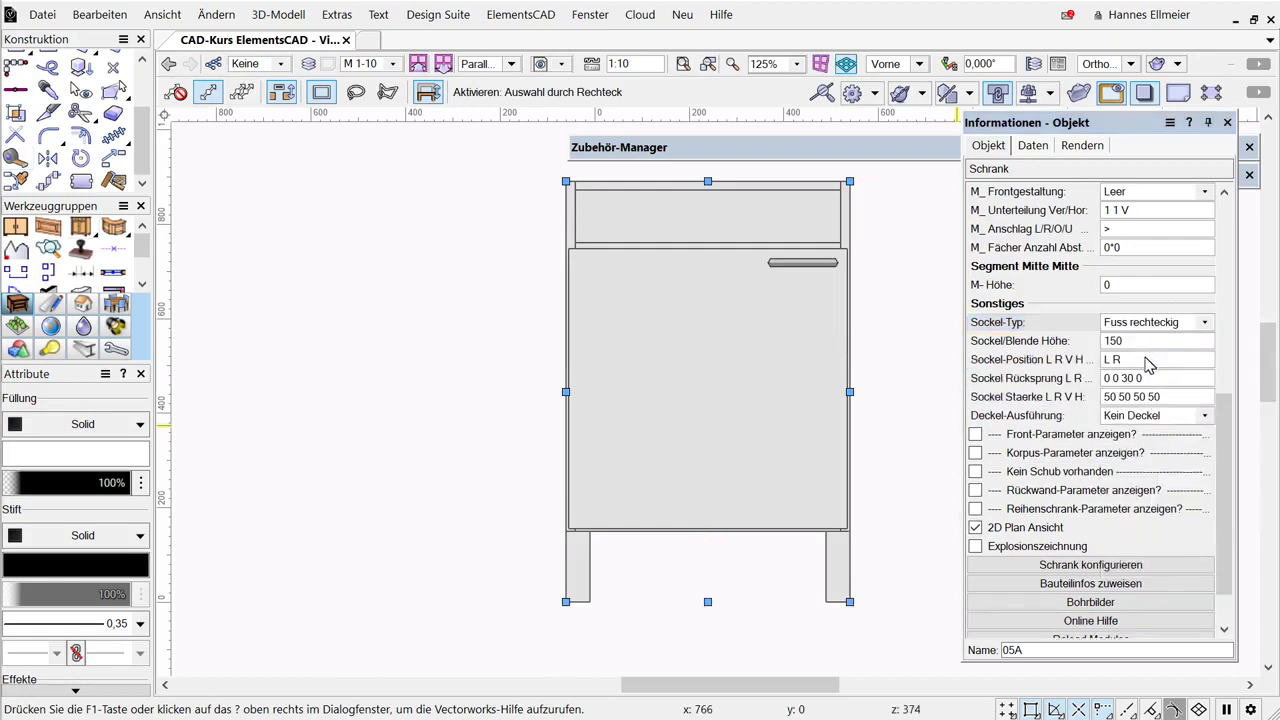
Set Sockel-Position to L for left-side feet only, then return to the 3D view
double_click(1116, 362)
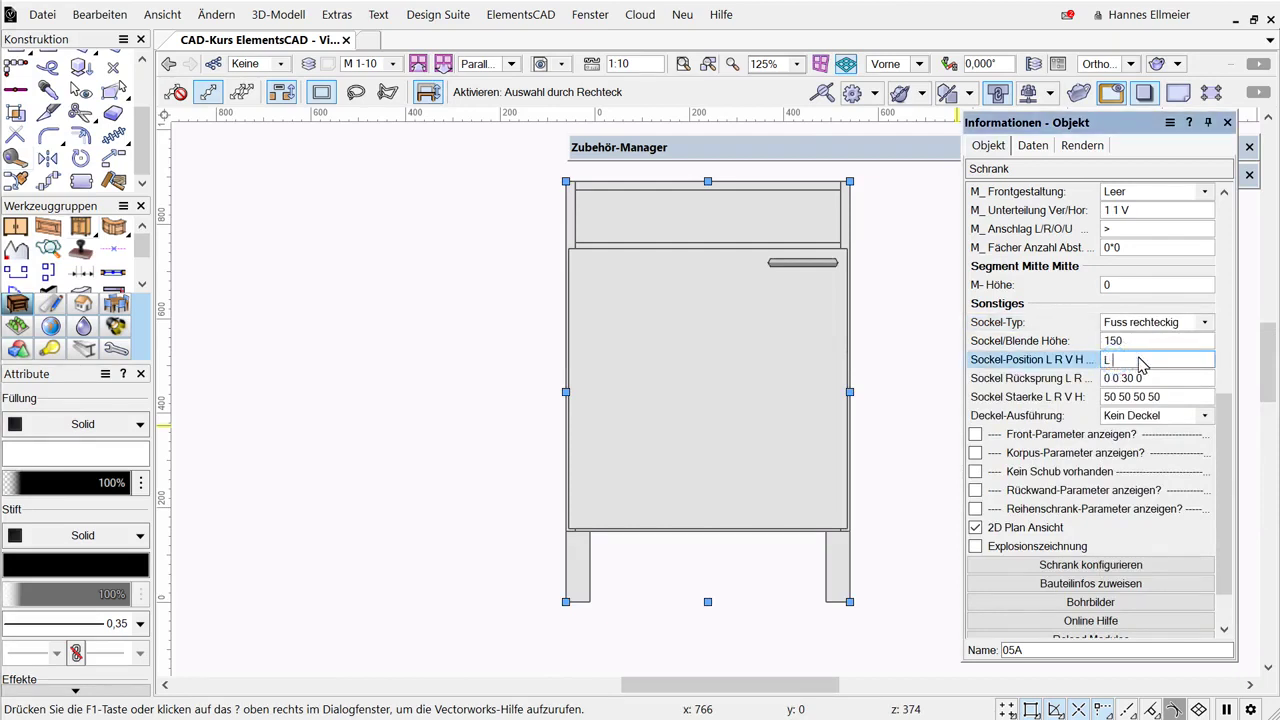
key("Return")
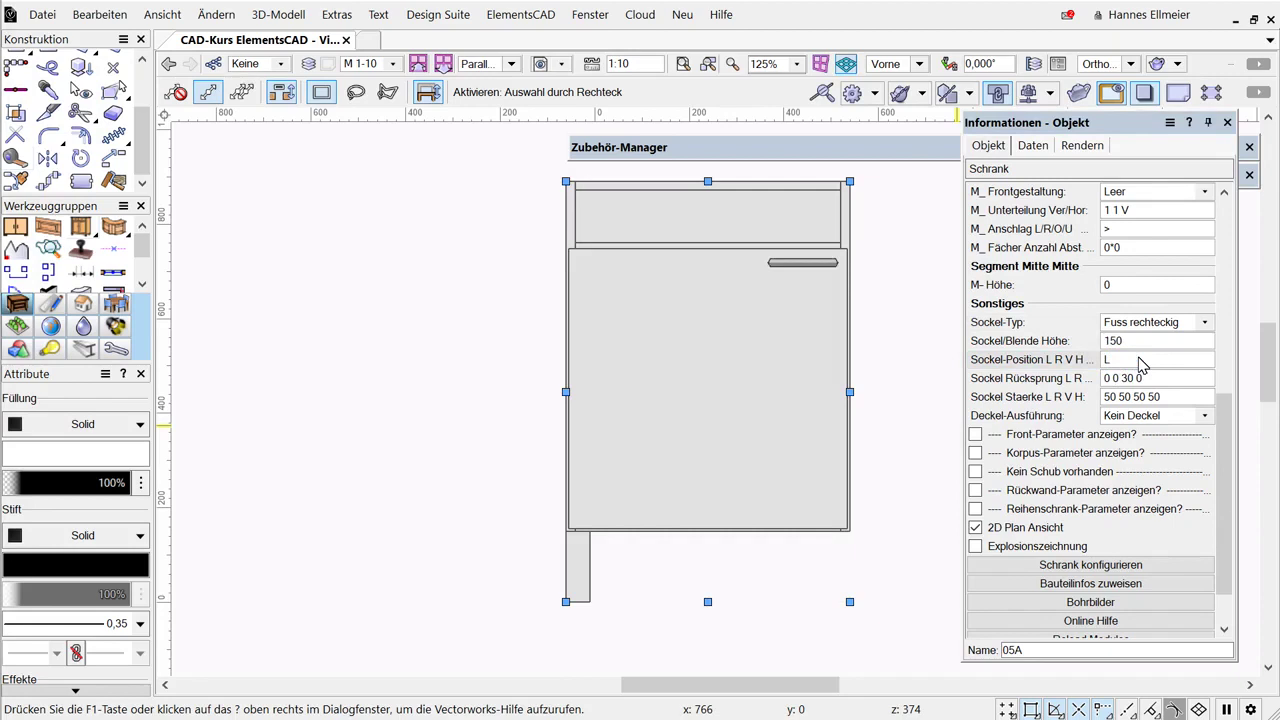
left_click(169, 65)
left_click(169, 65)
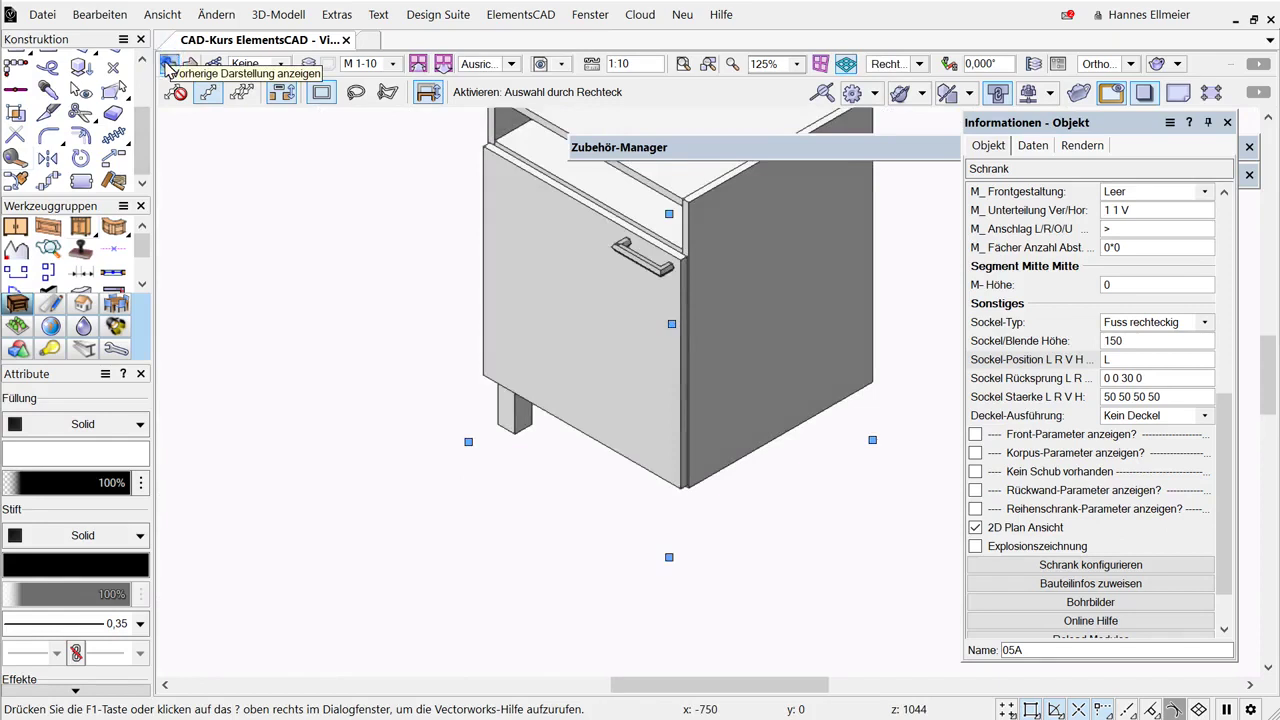
left_click(168, 65)
left_click(190, 65)
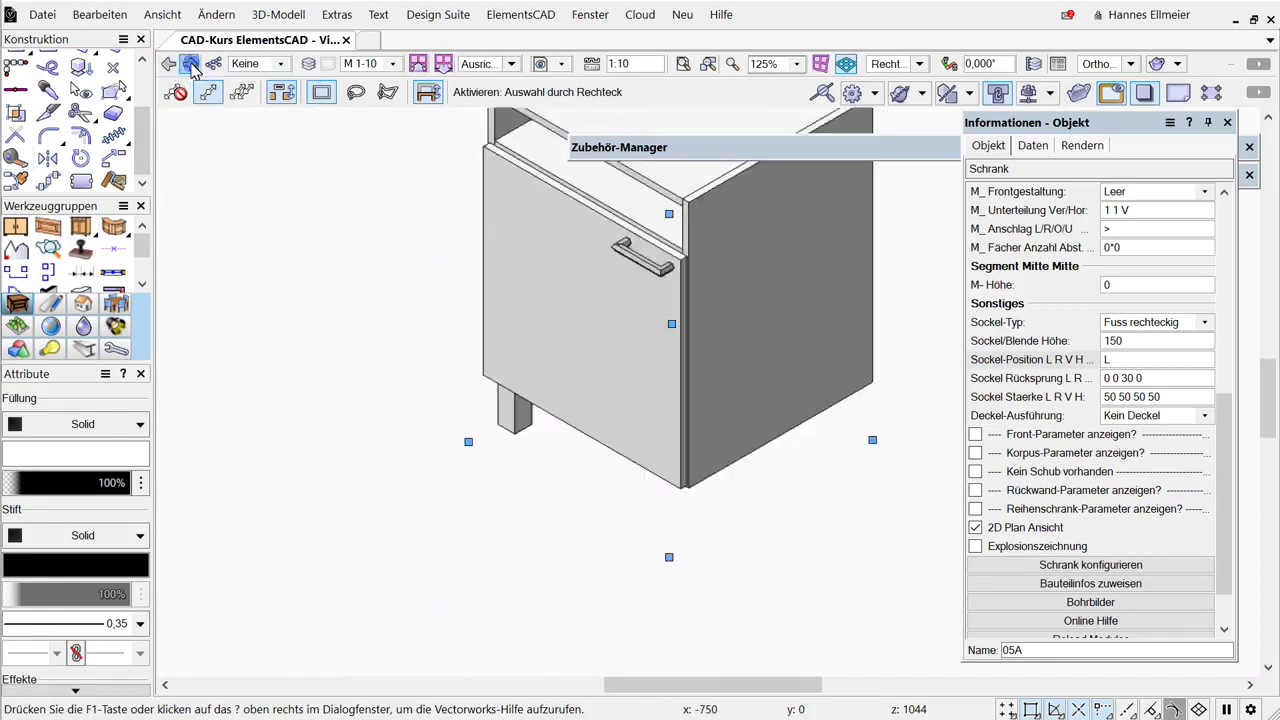
left_click(191, 65)
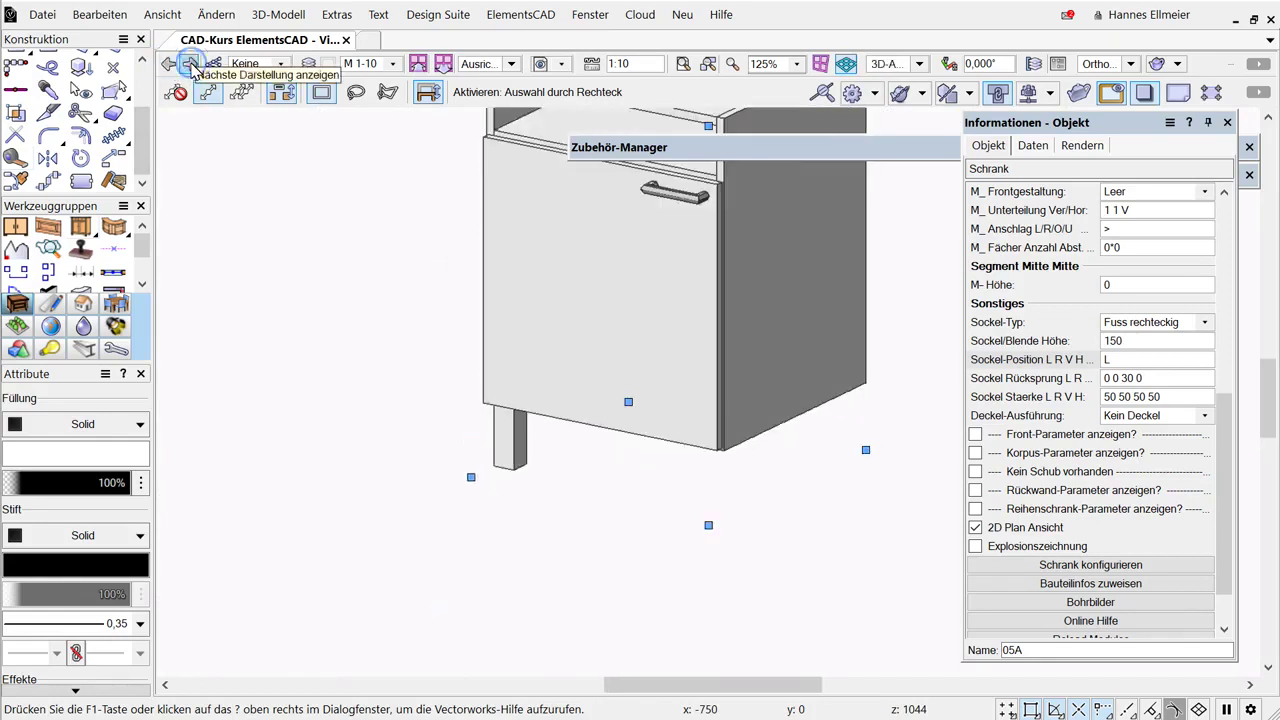
Set Sockel-Position back to L R so feet sit on both sides
left_click(1124, 359)
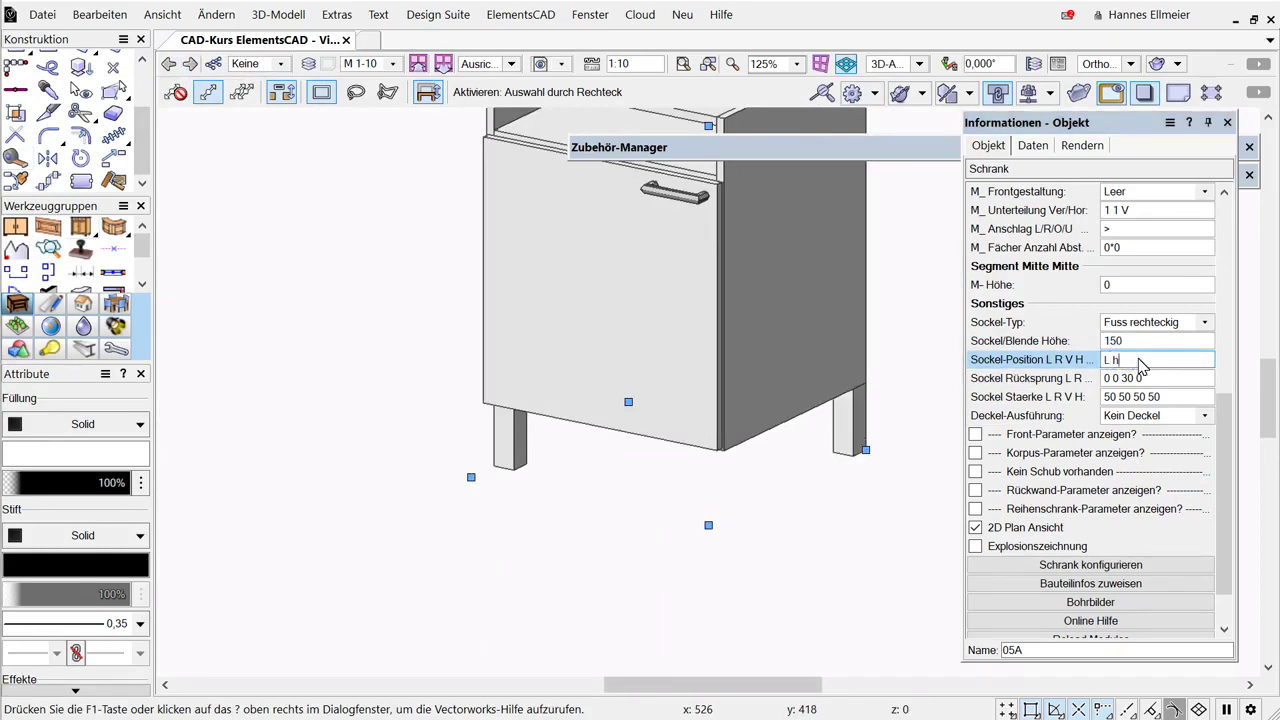
key("BackSpace")
type("H")
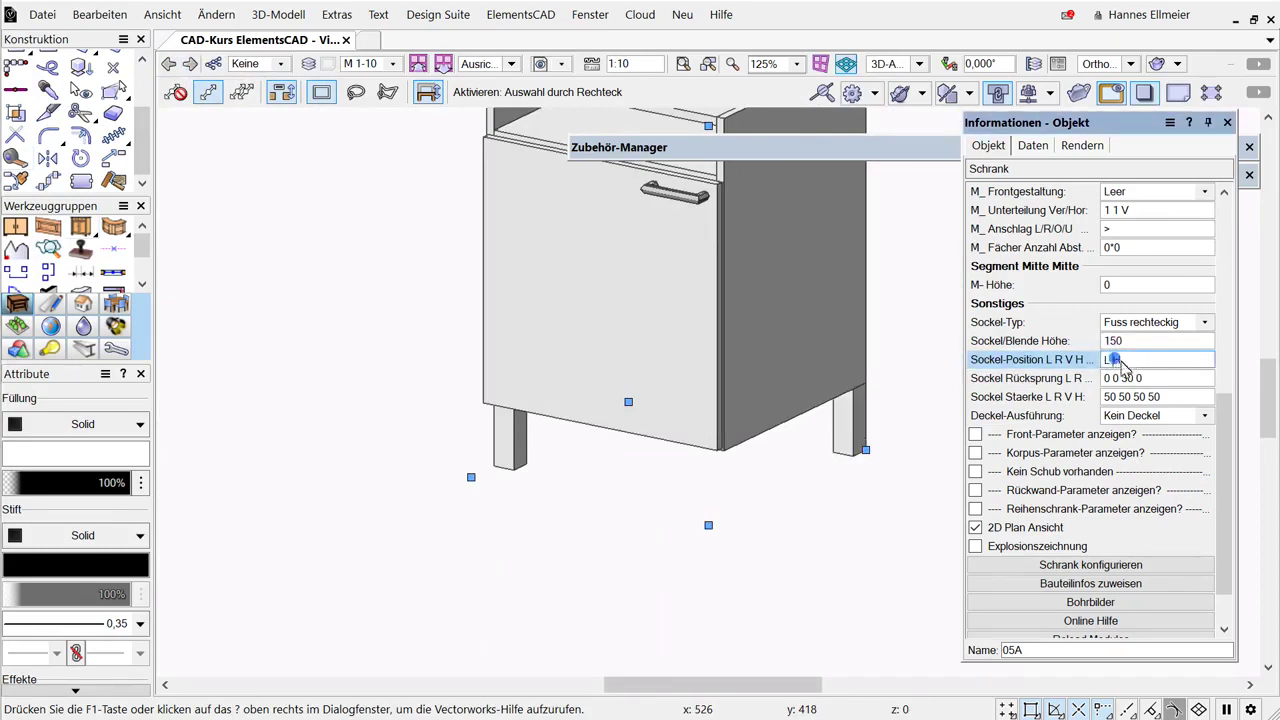
key("shift+Left")
type("R")
key("Return")
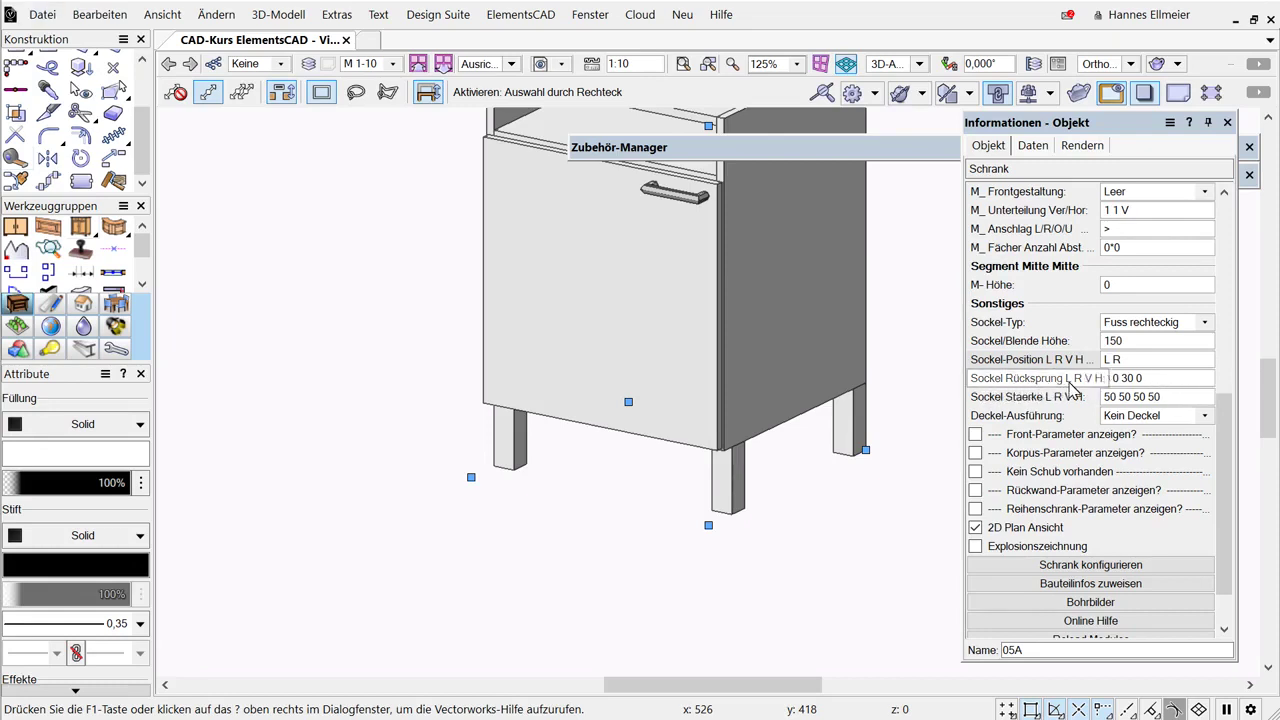
Try a Sockel Rücksprung of 50 50 30 0, then undo it back to 0 0 30 0
left_click(1118, 382)
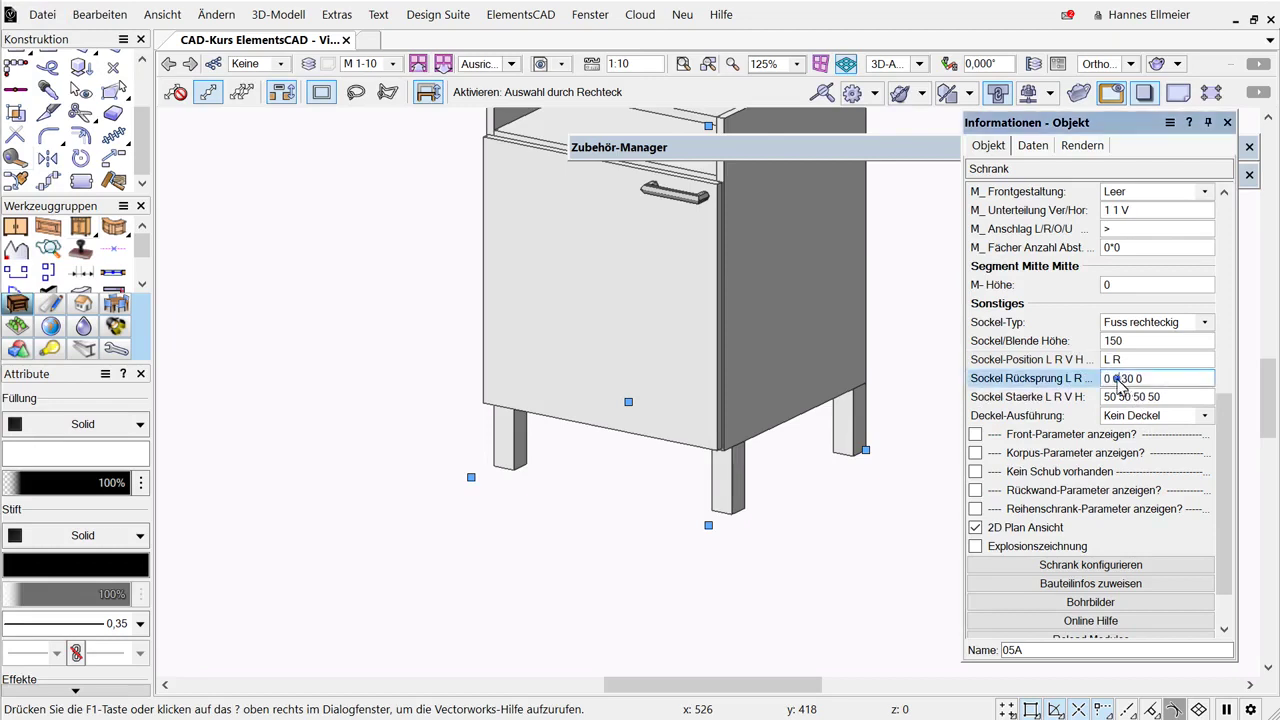
left_click_drag(1118, 382, 1104, 381)
type("50 50")
key("Return")
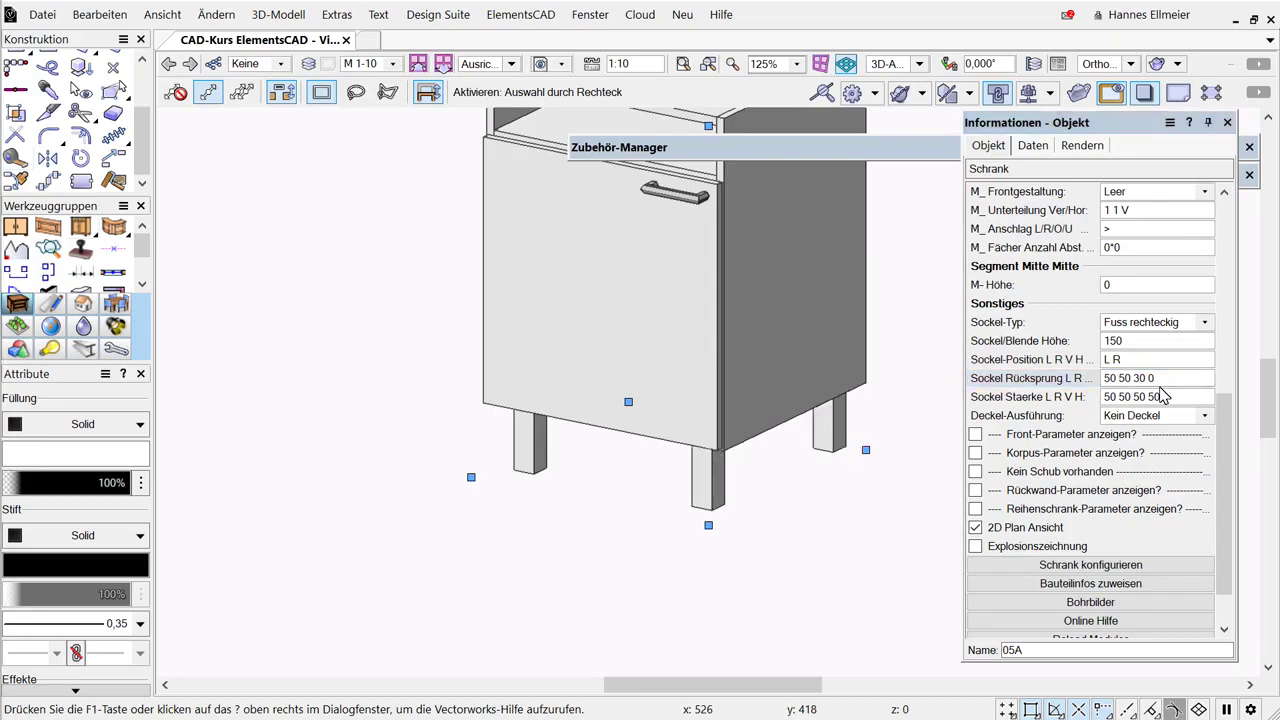
key("ctrl+z")
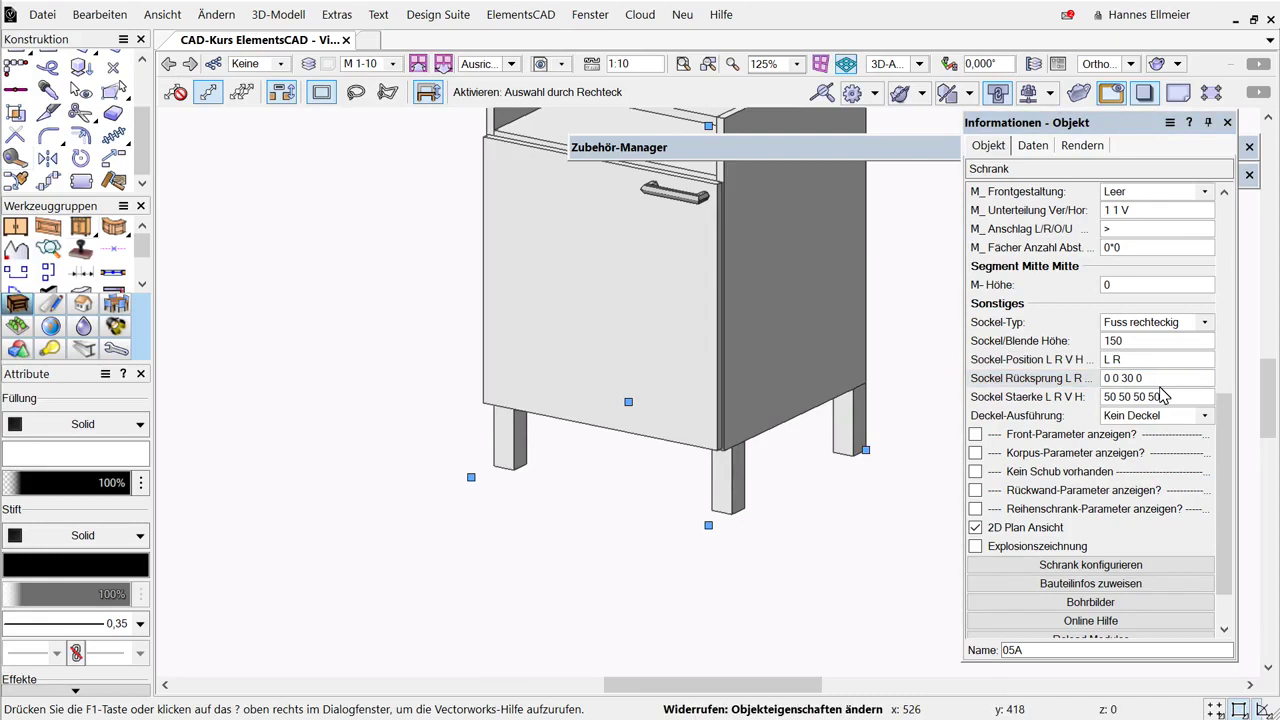
left_click(1203, 323)
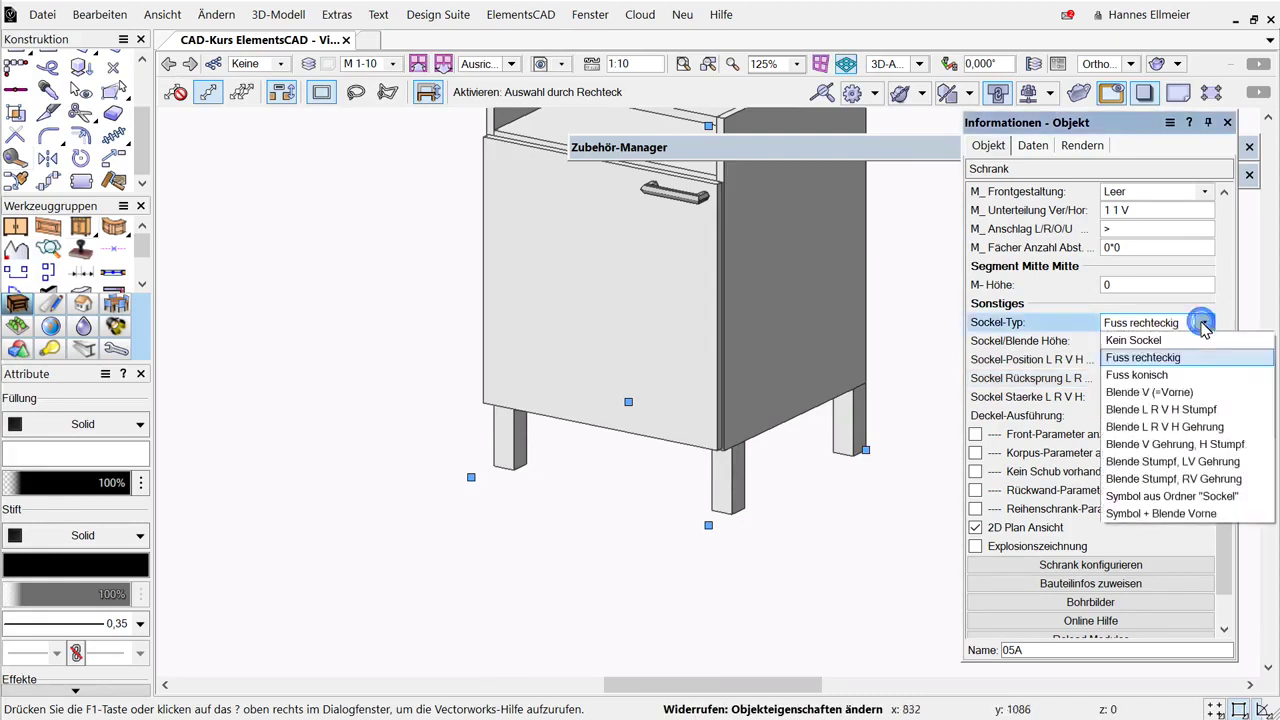
Switch the plinth type to Fuss konisch for tapered 150-high feet
left_click(1130, 376)
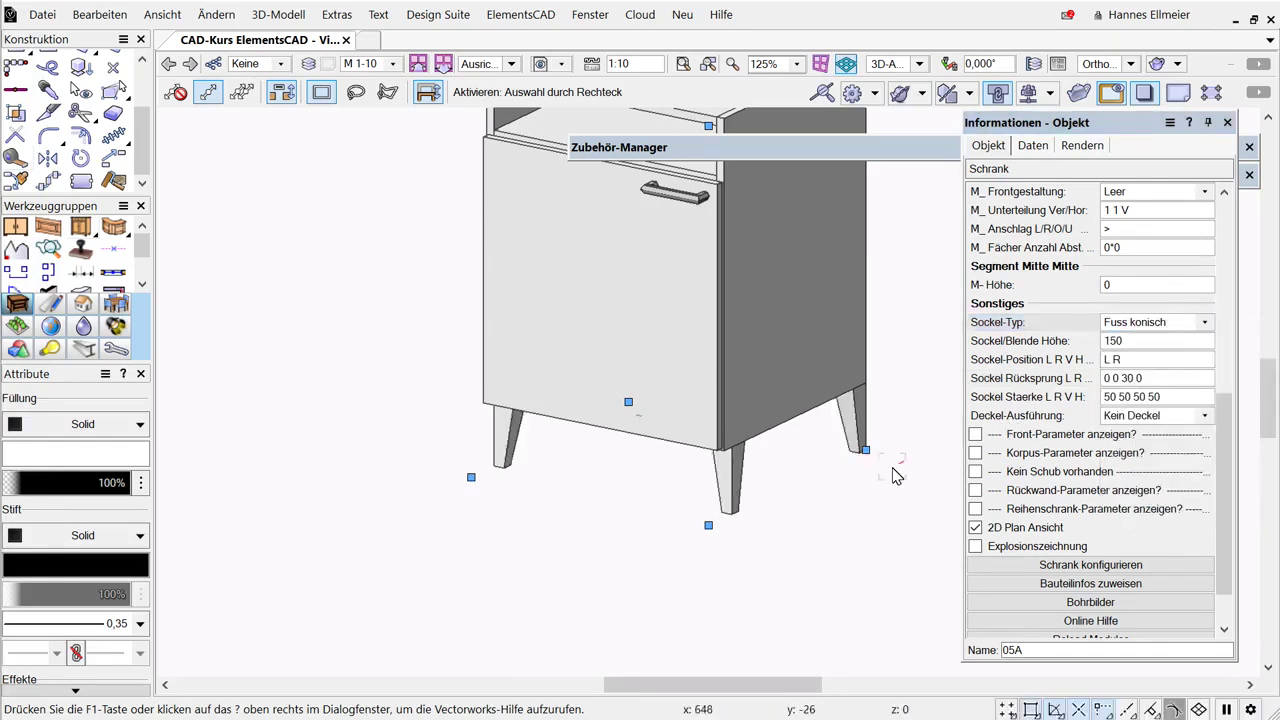
left_click(1206, 322)
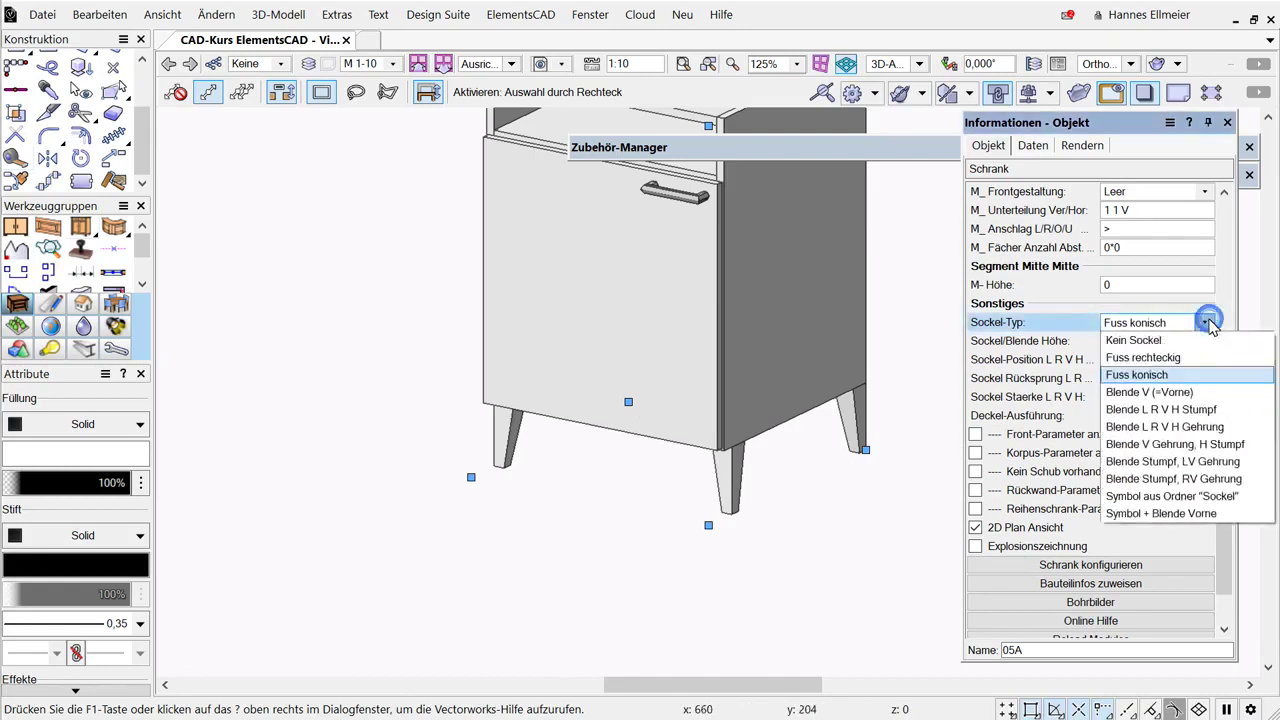
Set the plinth type to Blende V (=Vorne) with panel thickness 19 on all sides
left_click(1176, 392)
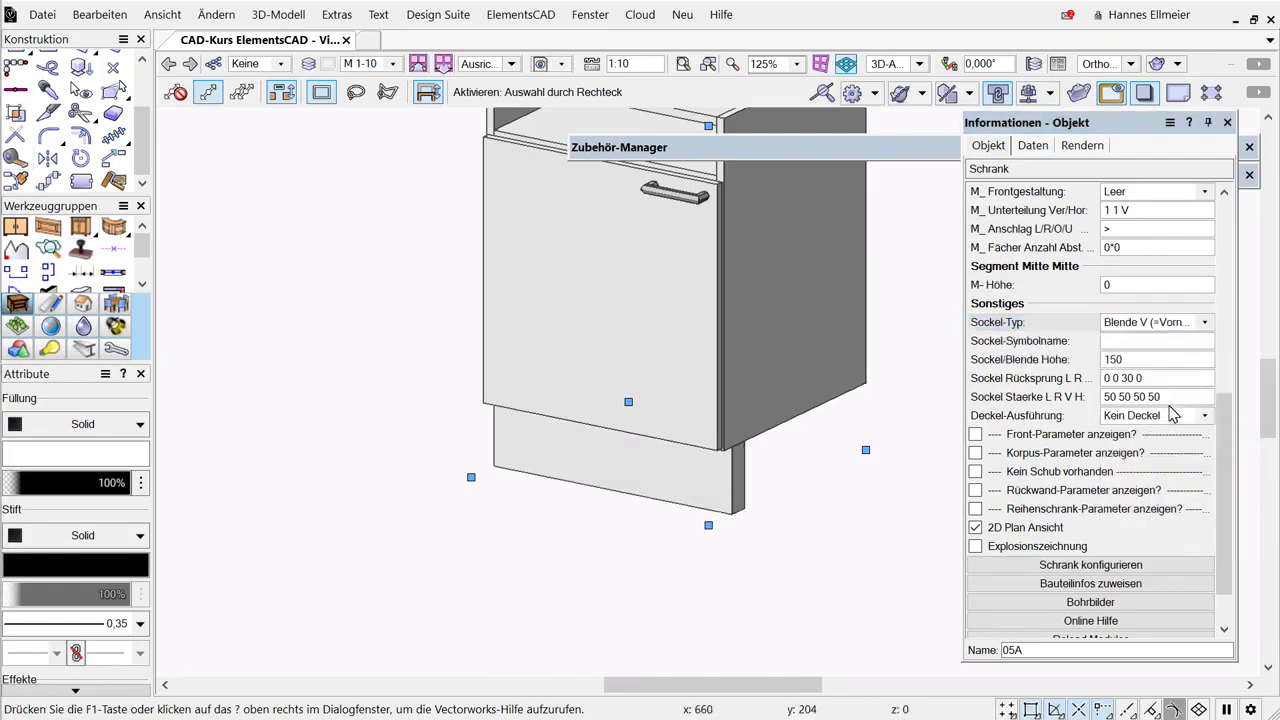
left_click(1165, 397)
type("1")
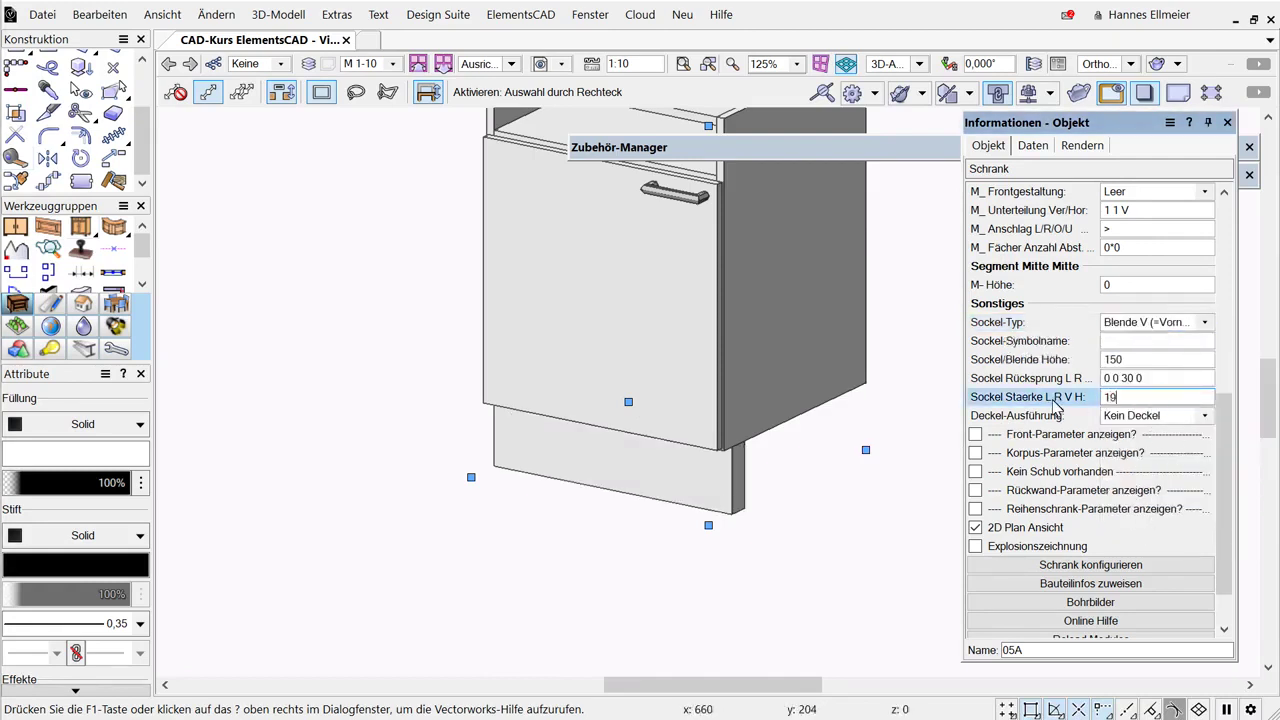
type("9")
key("Return")
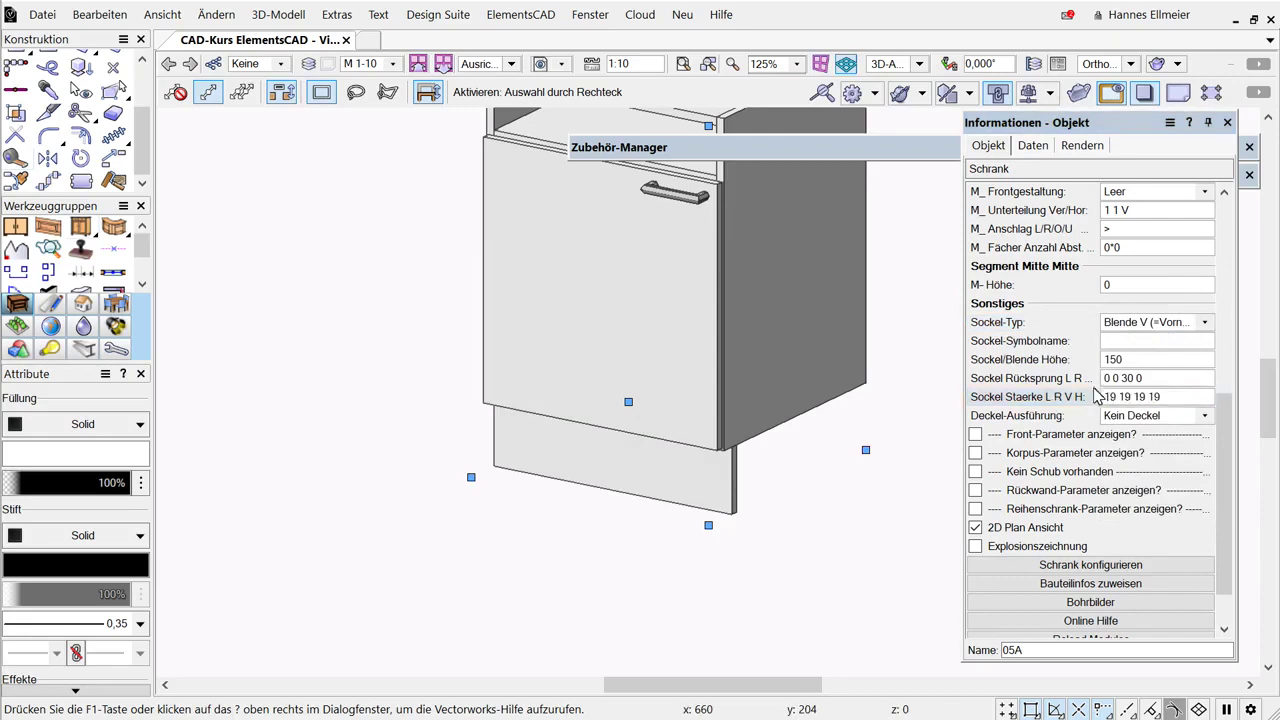
Inspect the Sockel Rücksprung values, leaving them at 0 0 30 0
left_click(1122, 387)
mouse_move(1104, 385)
left_mouse_down()
mouse_move(1138, 385)
mouse_move(1119, 385)
left_mouse_up()
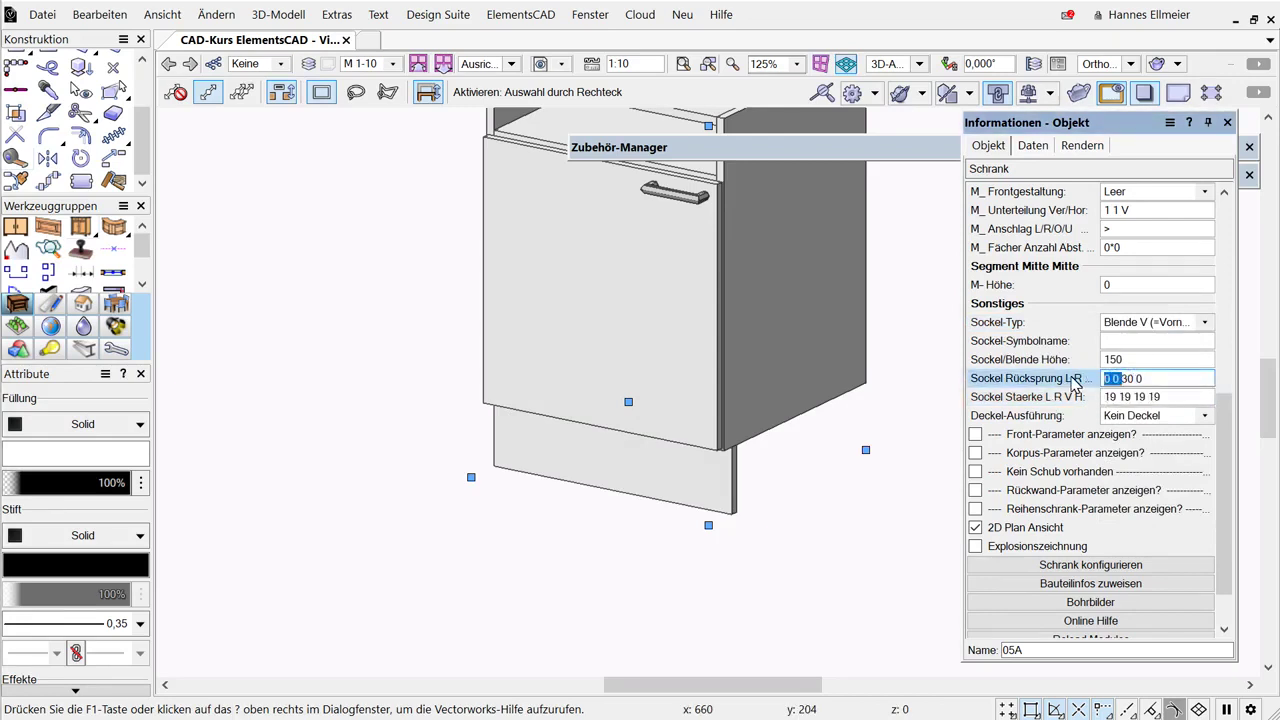
left_click(1150, 380)
left_click(1207, 322)
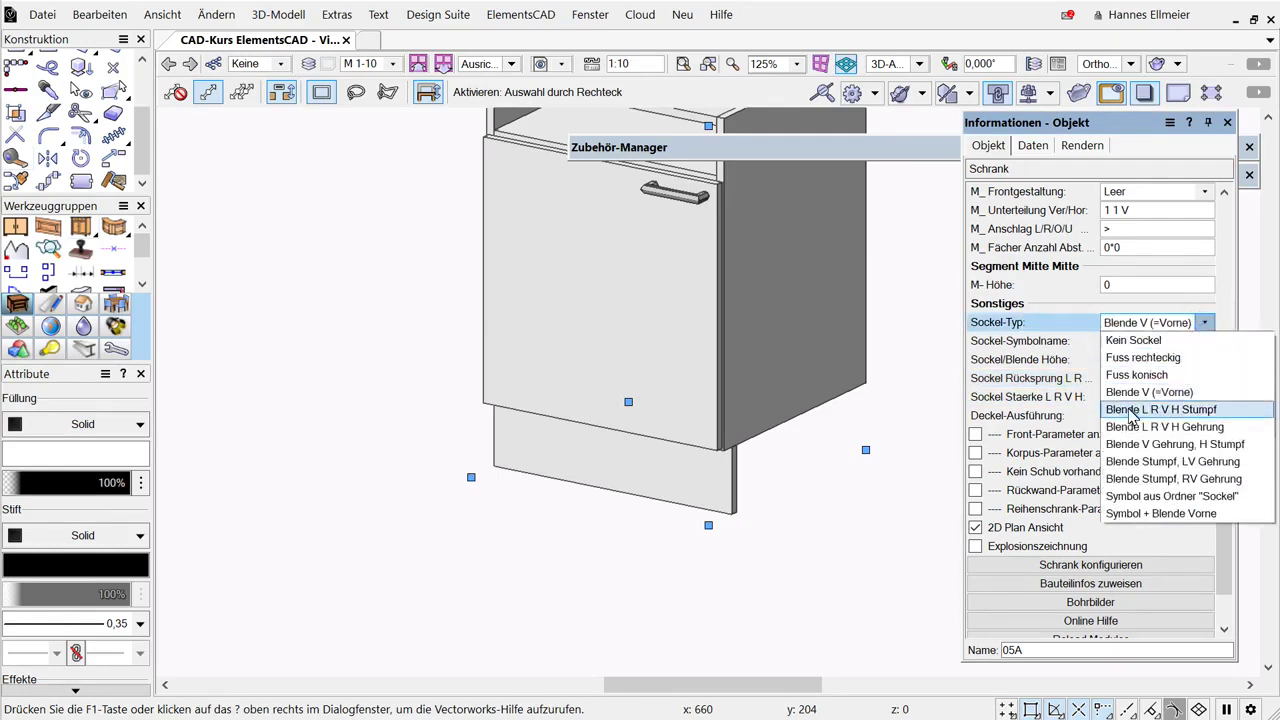
Switch the plinth to Blende L R V H Stumpf and orbit to inspect the four panels
left_click(1191, 410)
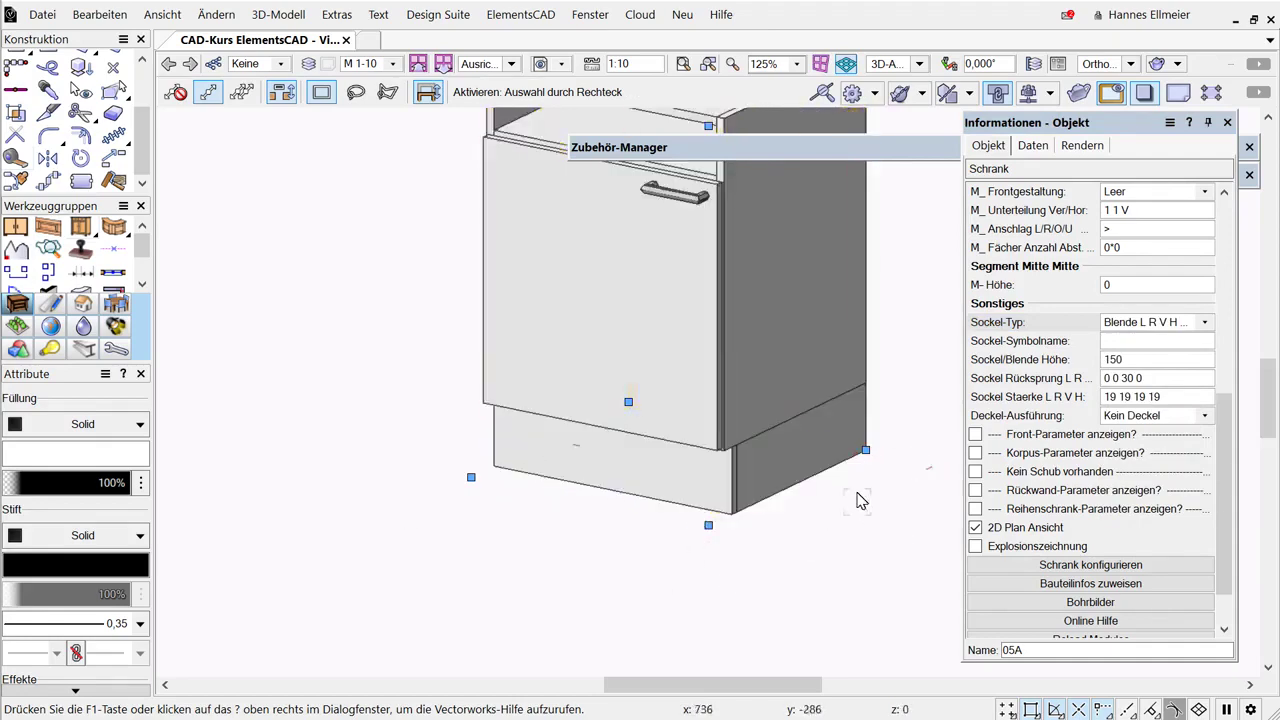
middle_click_drag(889, 472, 301, 515, "shift")
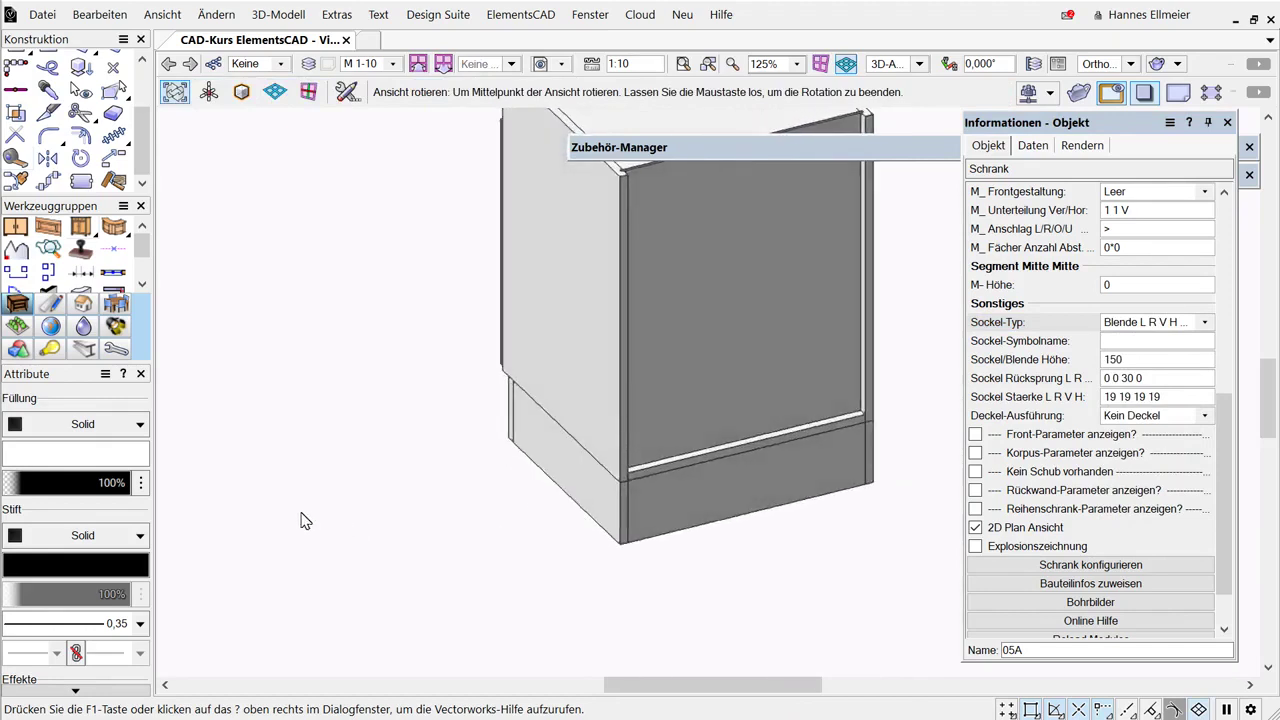
left_click_drag(305, 520, 752, 472)
key("x")
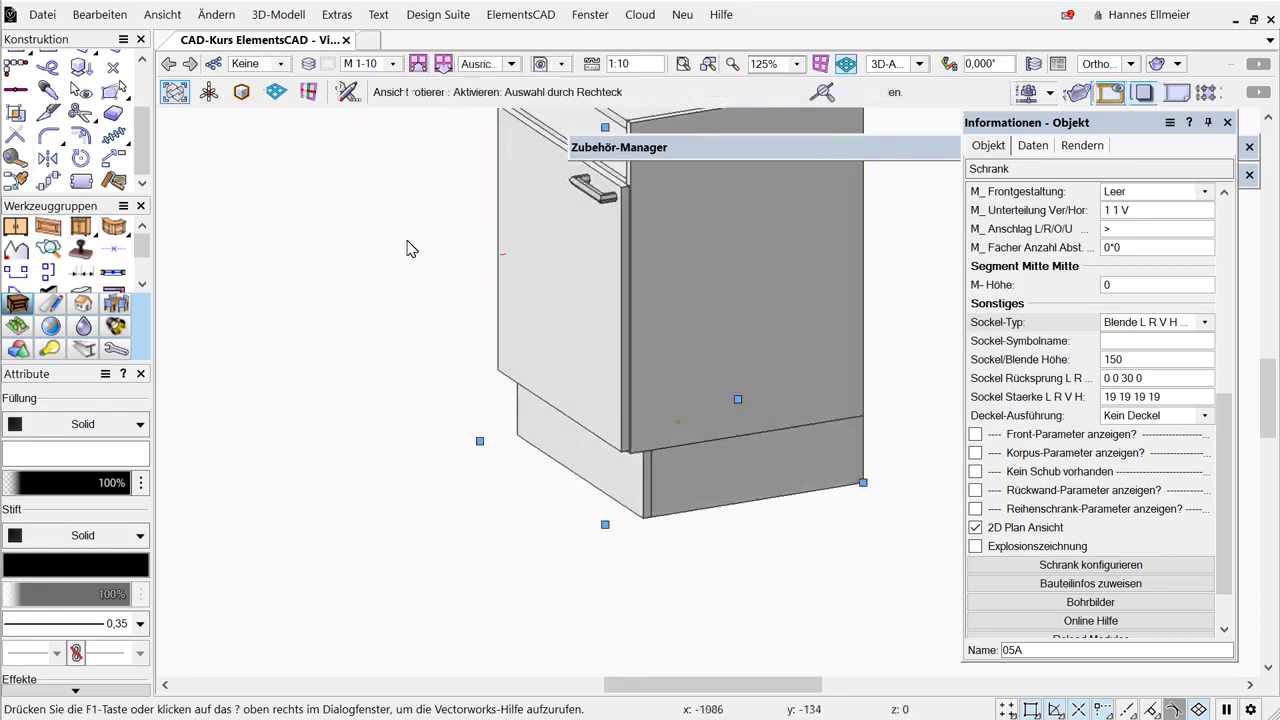
left_click(172, 70)
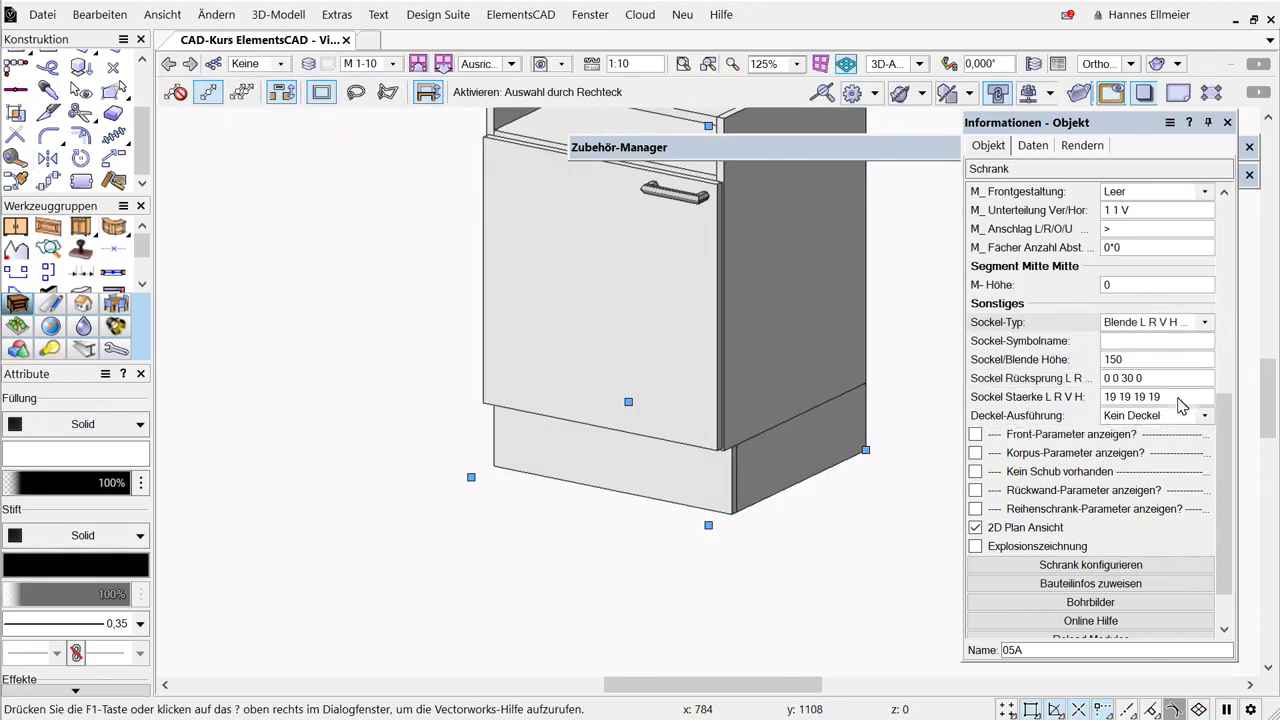
left_click(1205, 323)
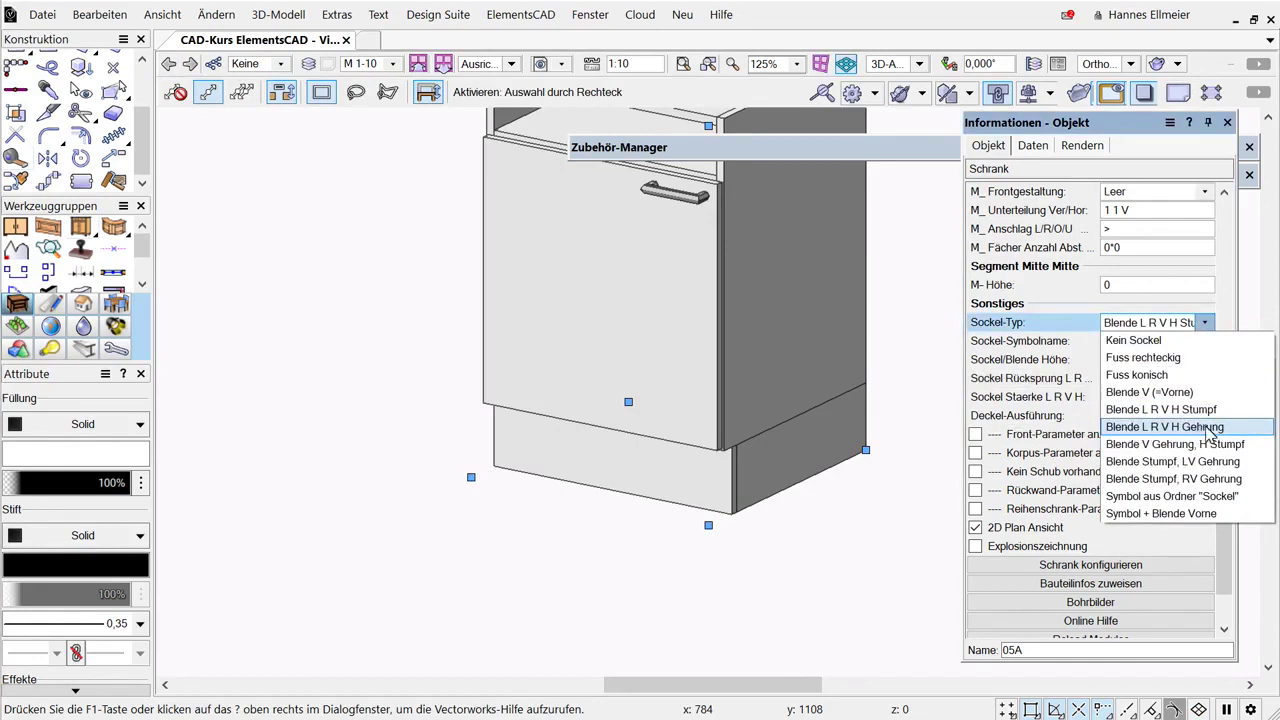
Choose Blende L R V H Gehrung and orbit to check the mitred plinth corners
left_click(1066, 479)
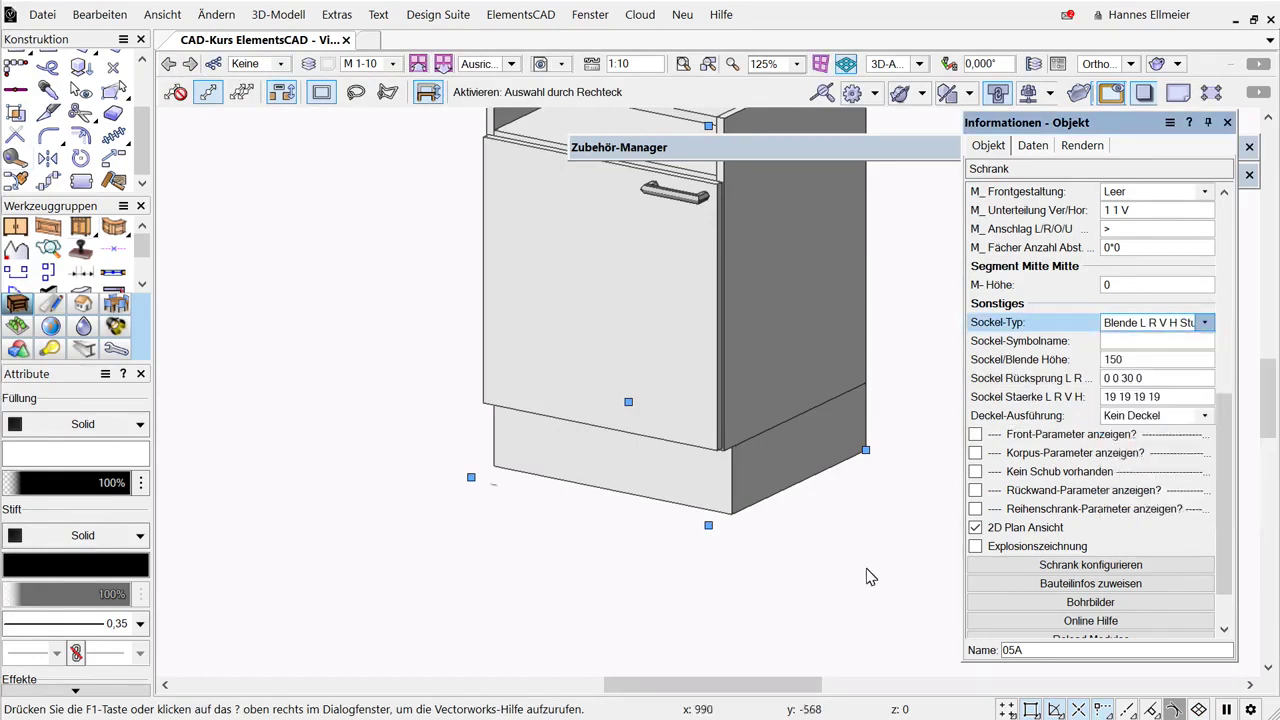
middle_click_drag(908, 514, 880, 477, "ctrl")
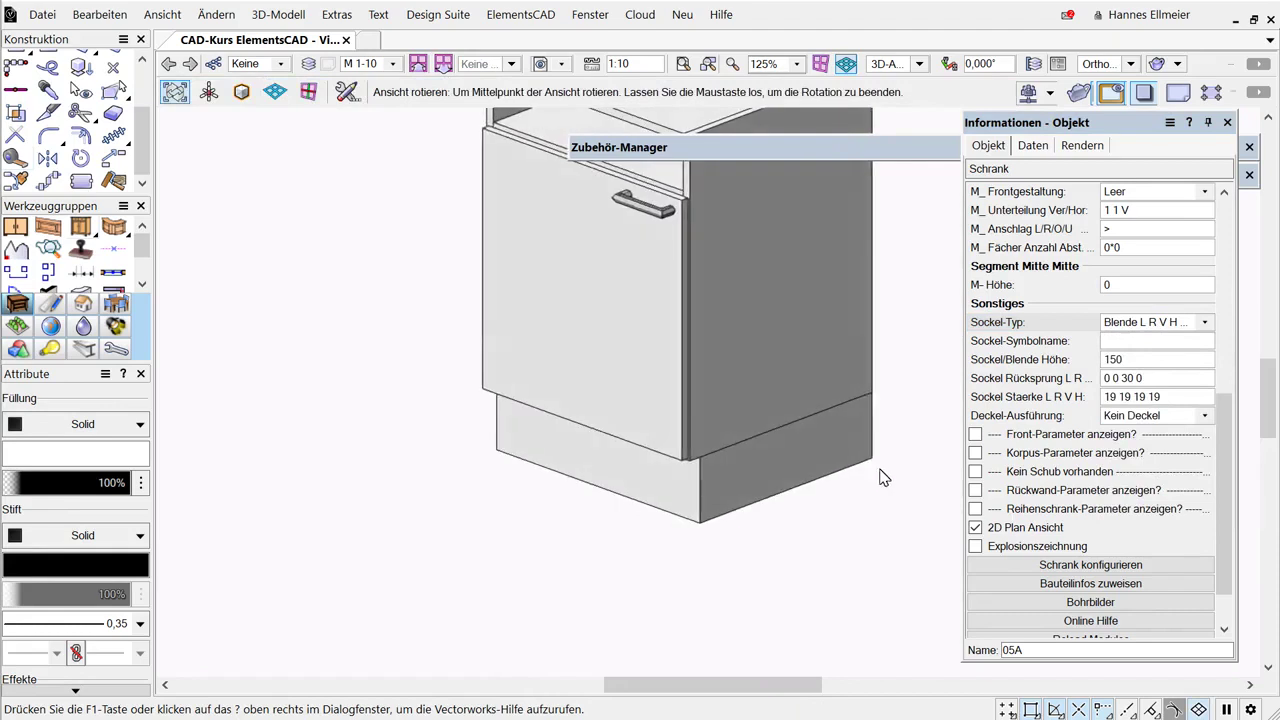
left_click(171, 63)
left_click(1204, 323)
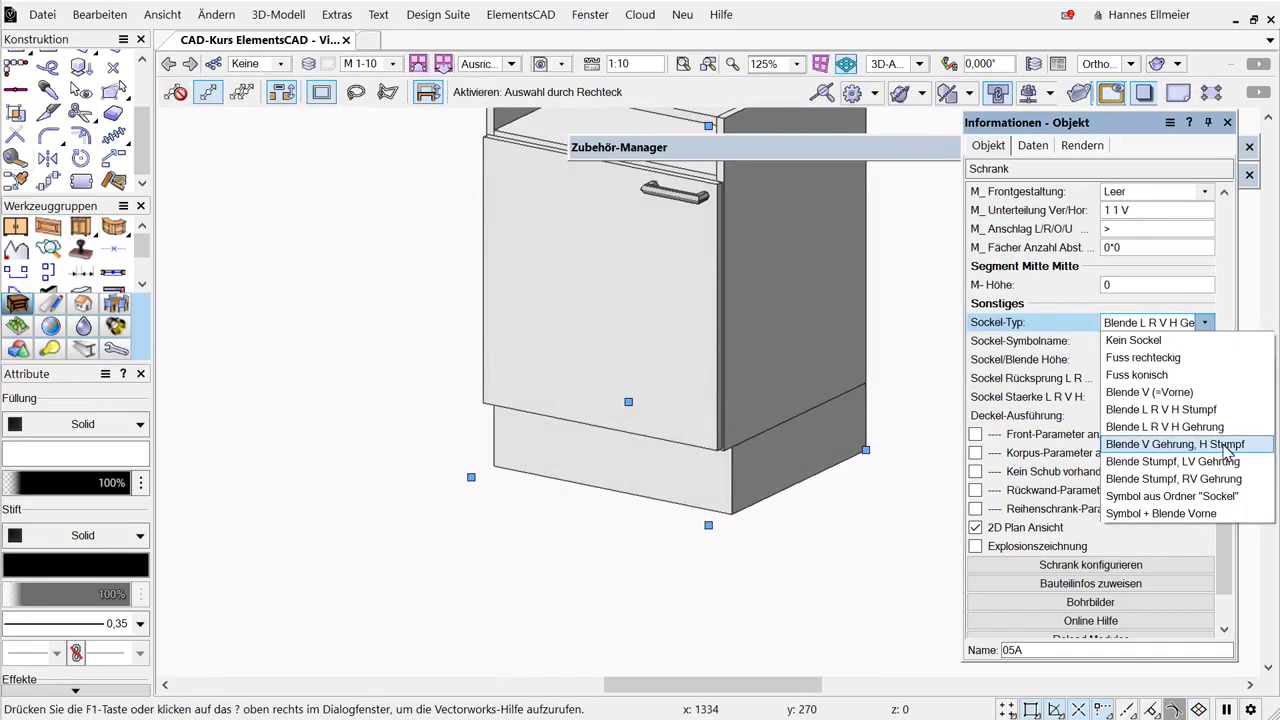
Select Blende V Gehrung, H Stumpf and orbit into the plinth to check its joints
left_click(871, 429)
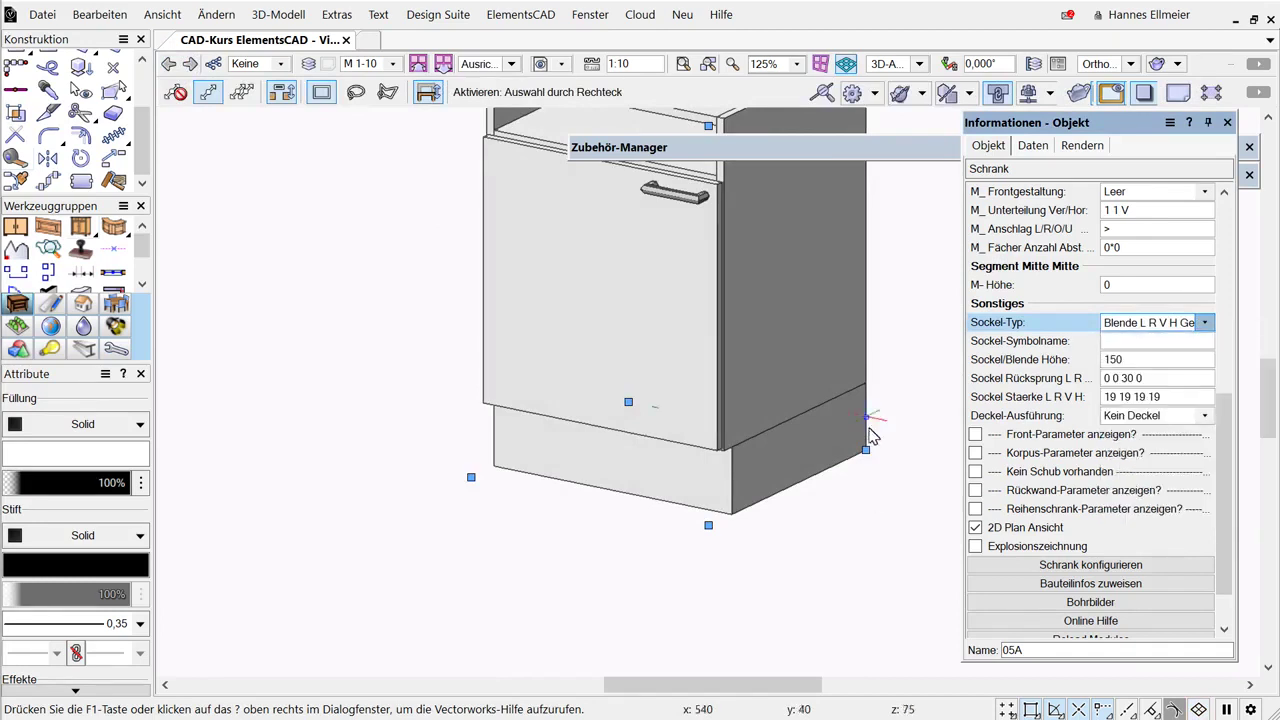
middle_click_drag(780, 580, 769, 300, "shift")
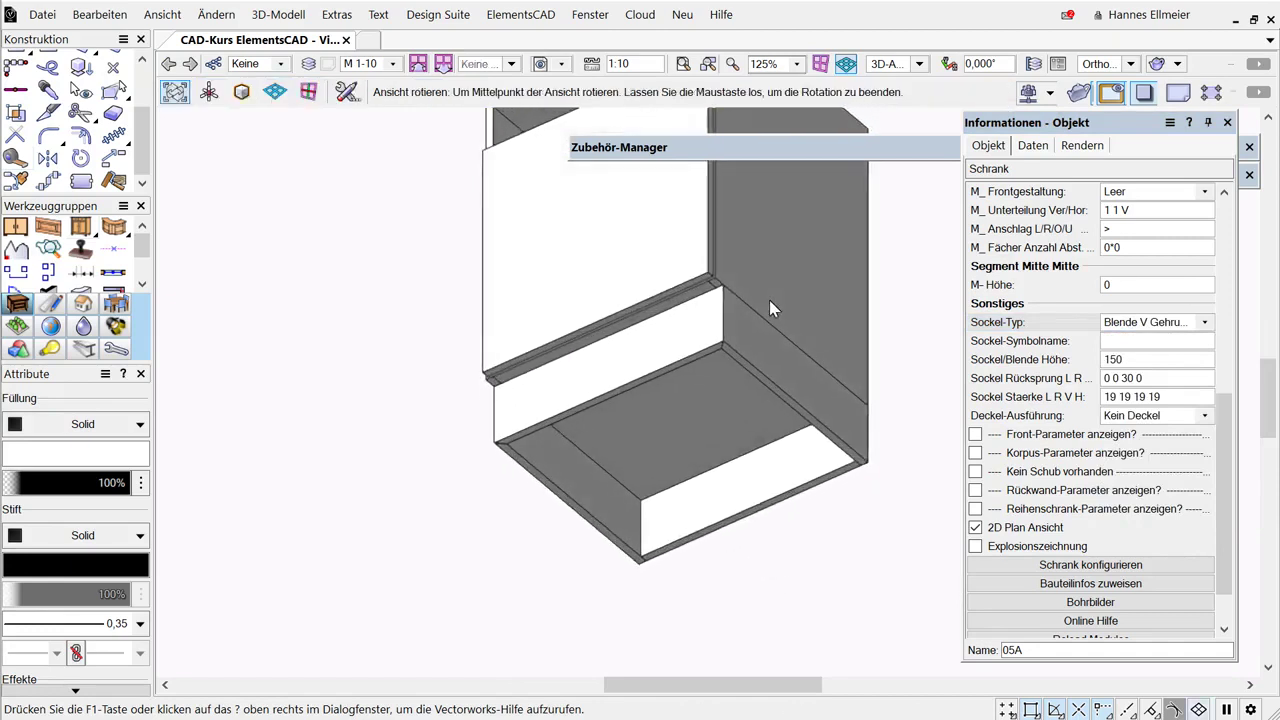
middle_click_drag(777, 312, 800, 632, "shift")
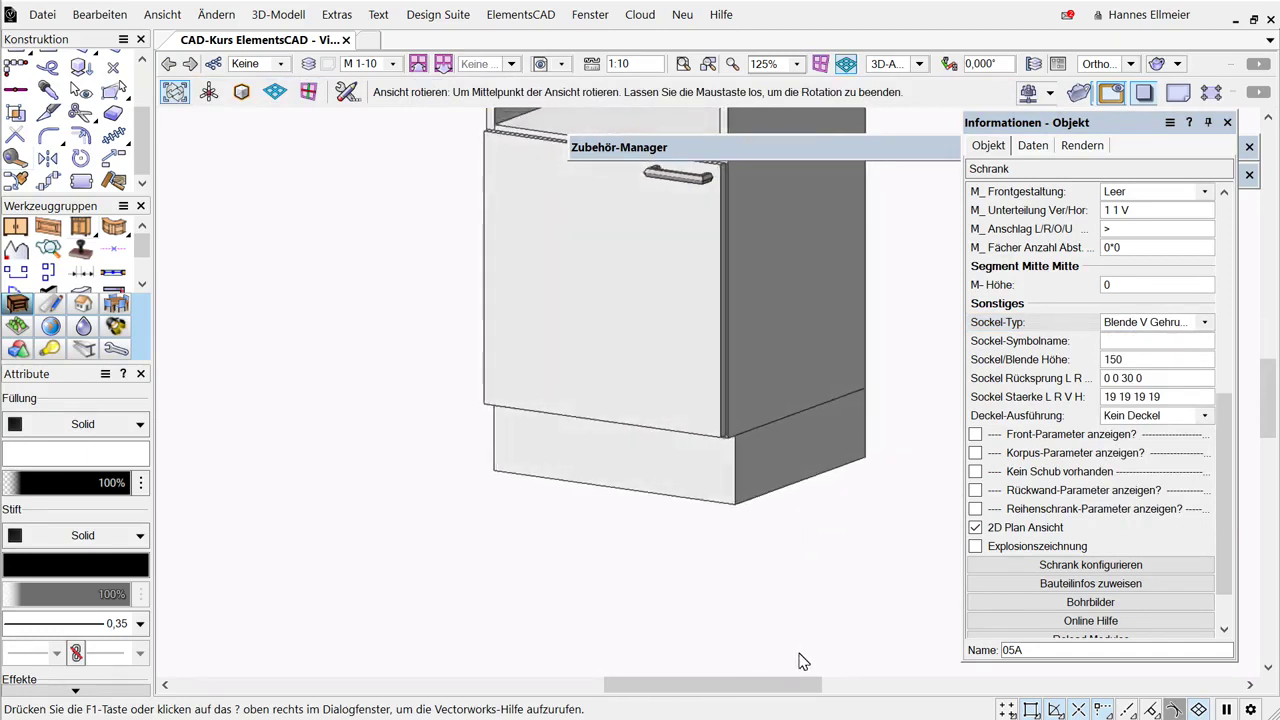
key("x")
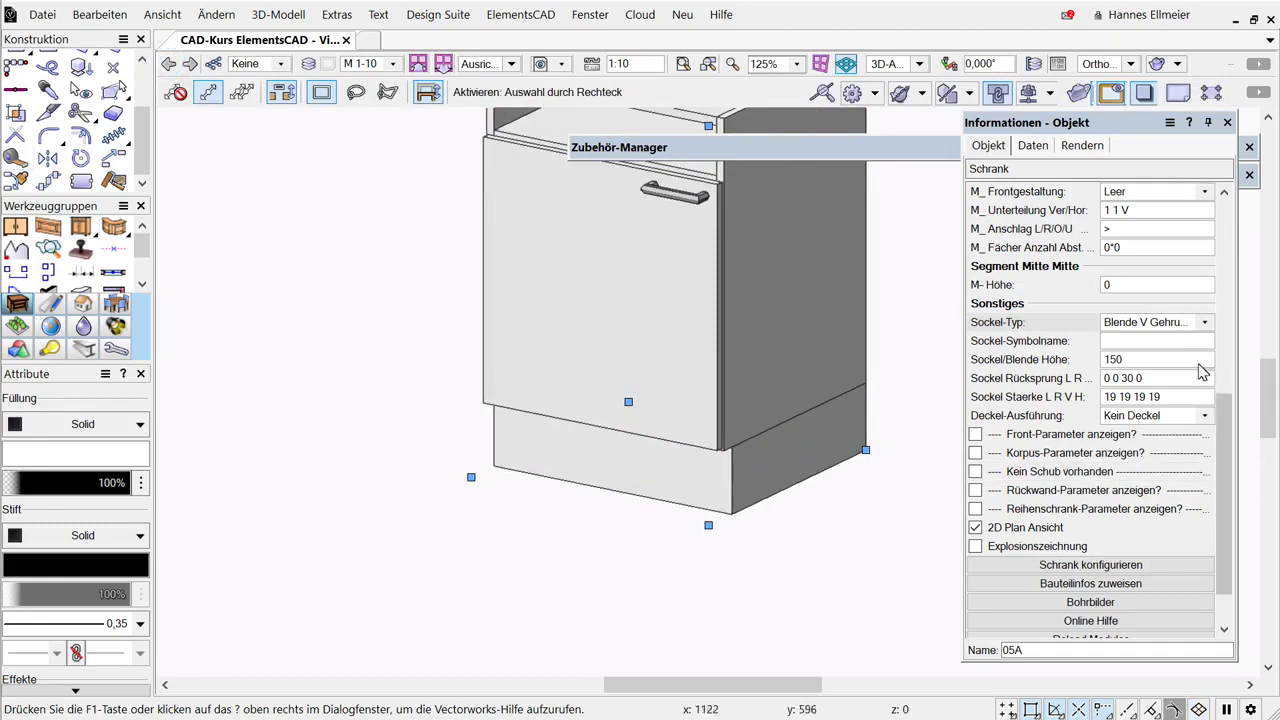
left_click(1206, 323)
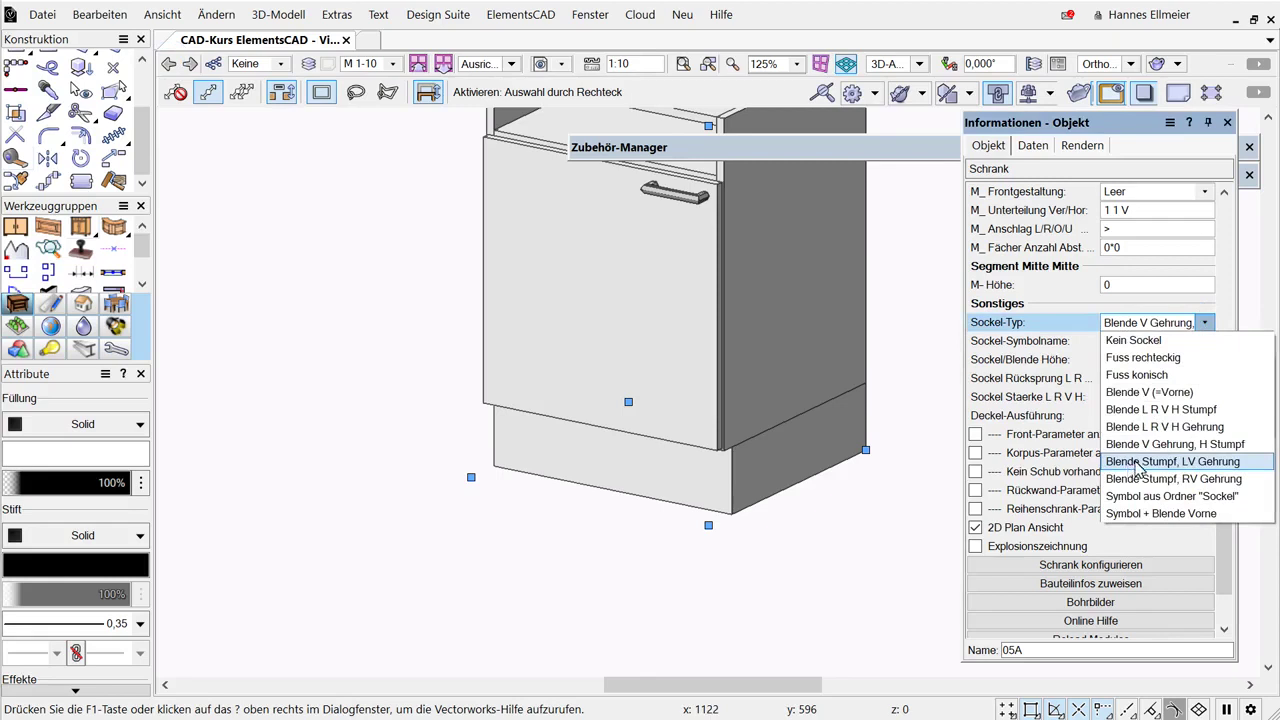
Set Sockel-Typ to 'Blende Stumpf, LV Gehrung' and orbit to inspect the plinth corners
left_click(1208, 463)
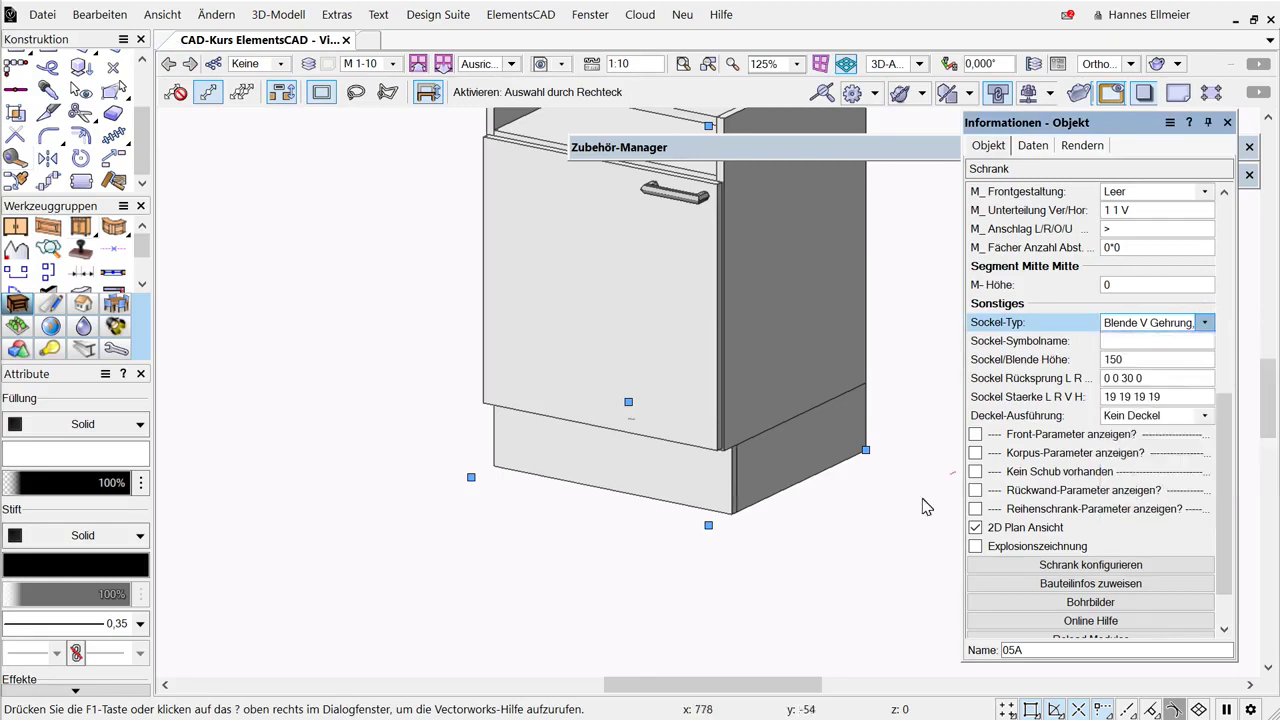
middle_click_drag(571, 591, 603, 313, "shift")
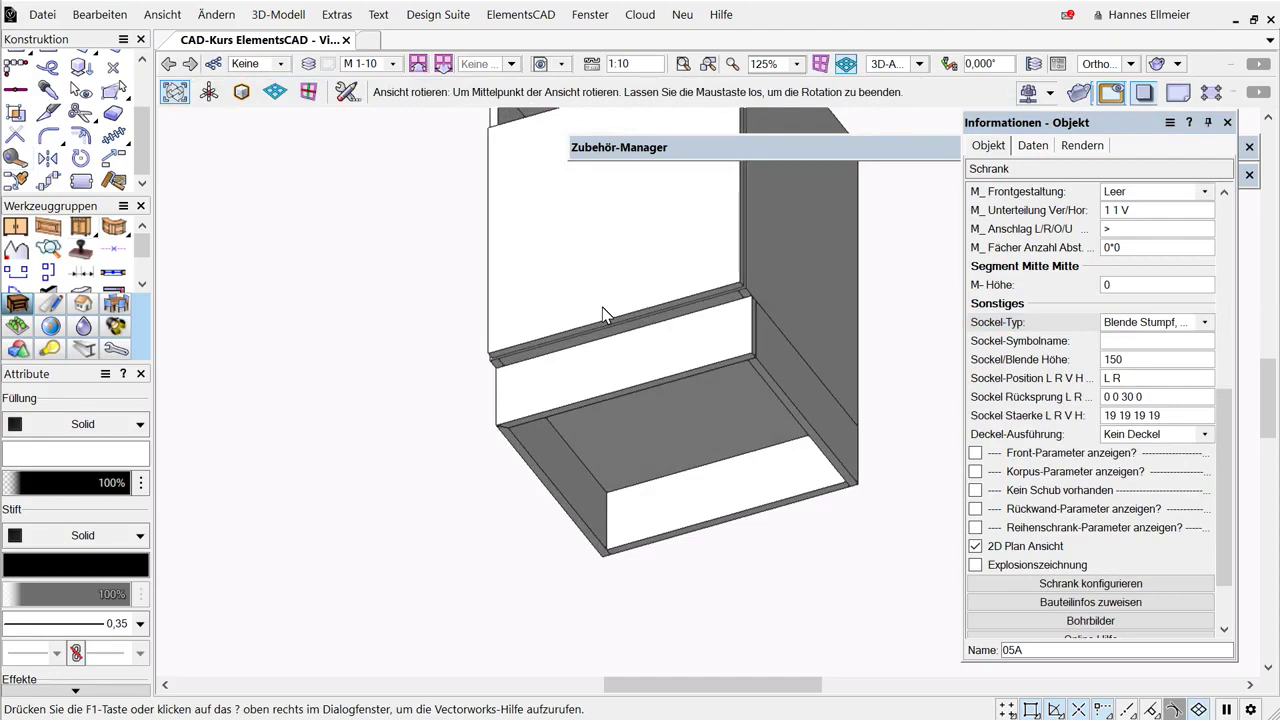
middle_click_drag(603, 313, 607, 587, "shift")
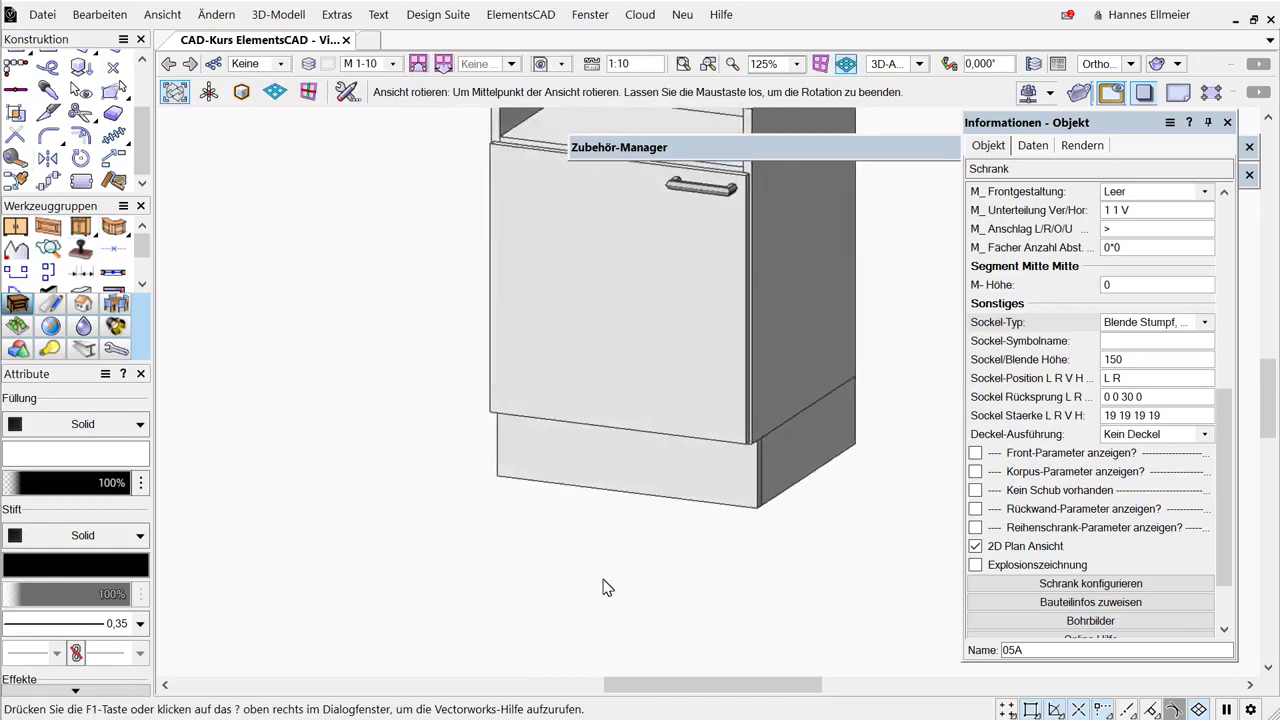
middle_click_drag(603, 587, 608, 610, "shift")
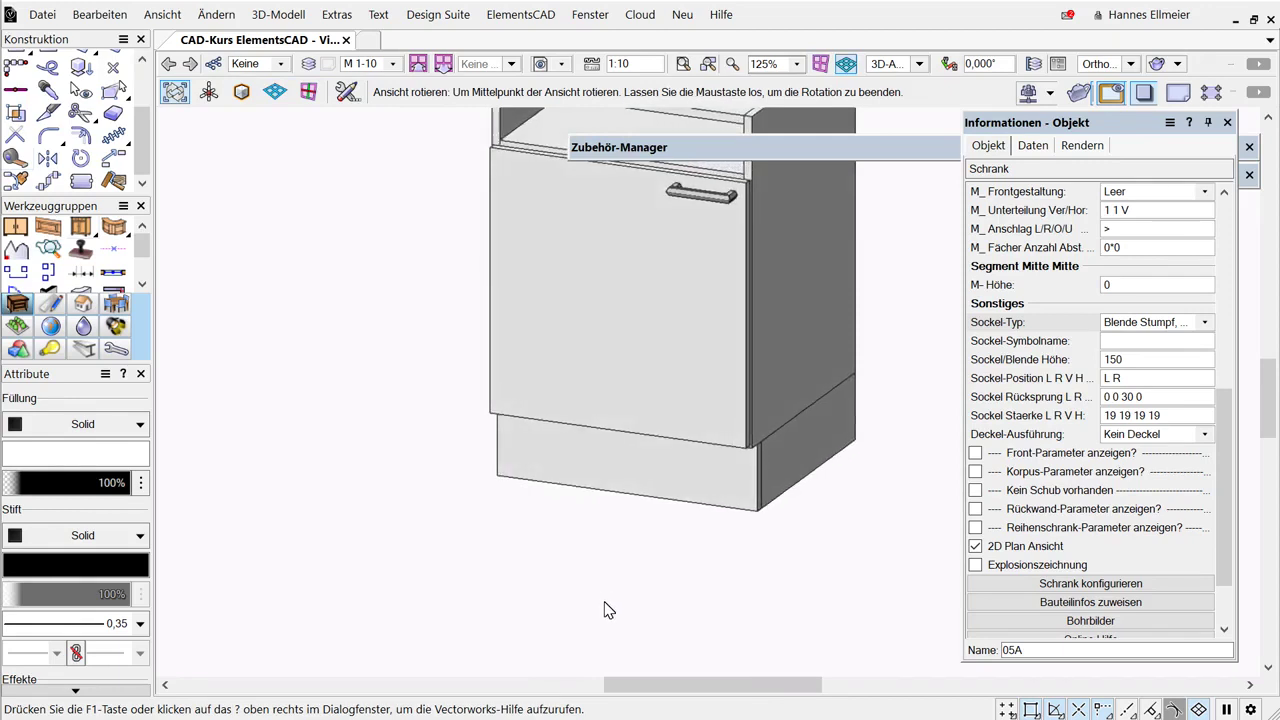
Choose 'Blende Stumpf, RV Gehrung' as Sockel-Typ and orbit slightly to check the plinth
middle_click_drag(608, 610, 603, 608, "shift")
left_click(1166, 325)
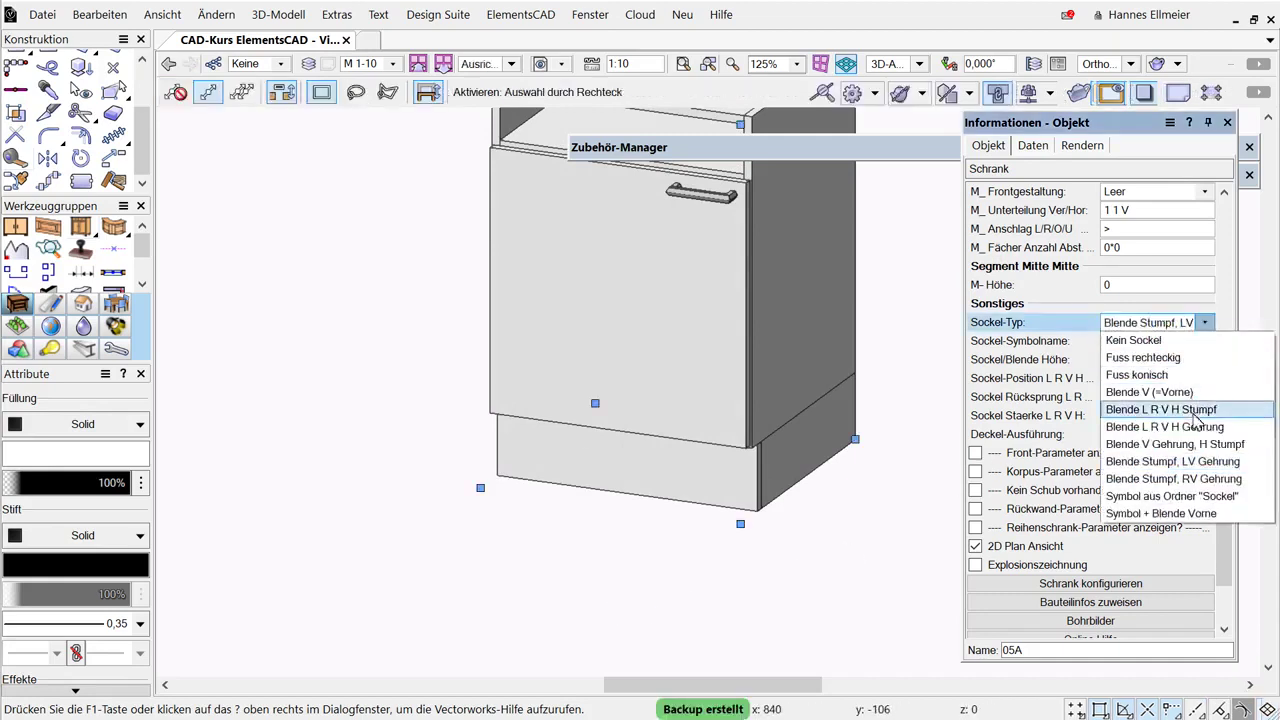
left_click(1197, 479)
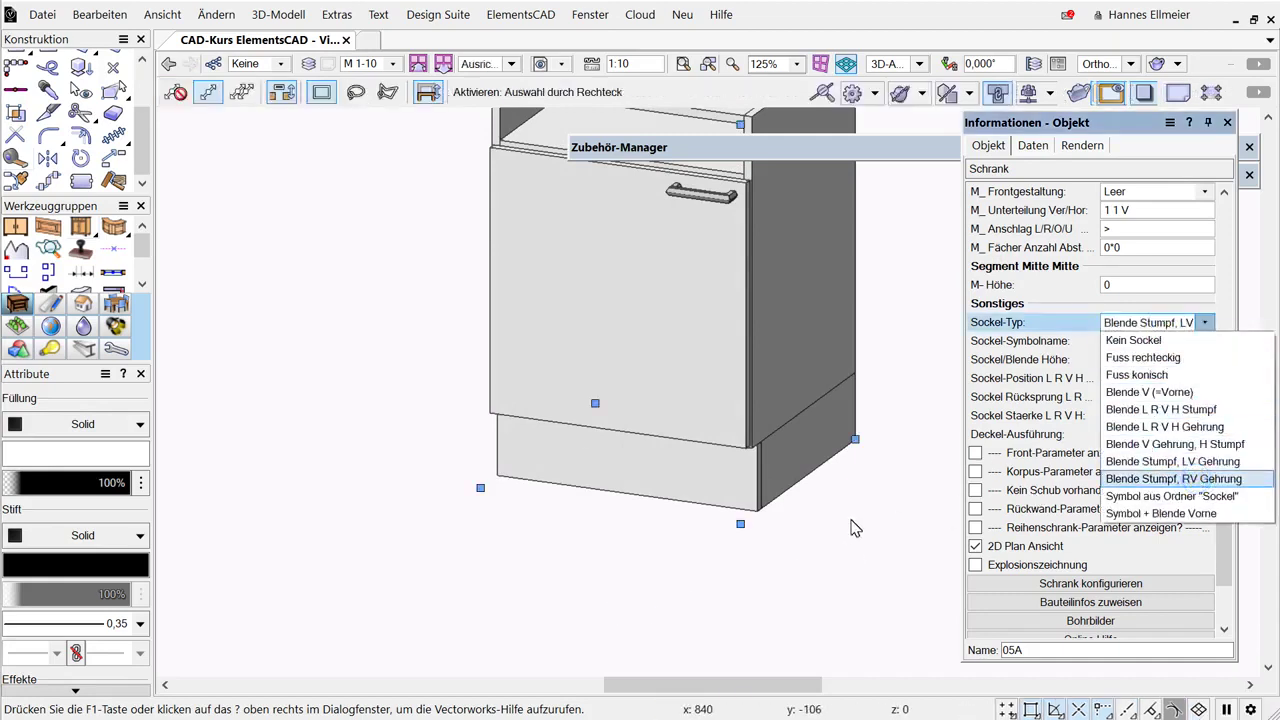
middle_click_drag(808, 362, 1008, 453, "shift")
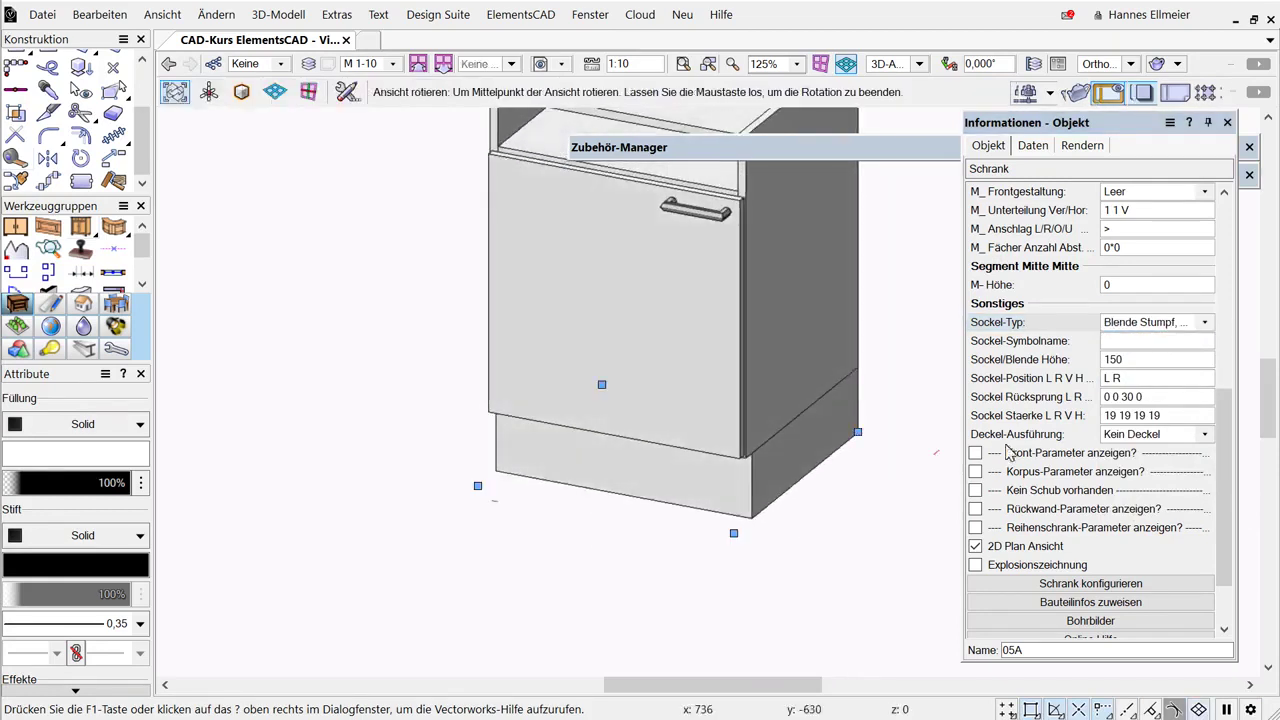
Open the Sockel-Typ list in the Object Info palette
left_click(1206, 323)
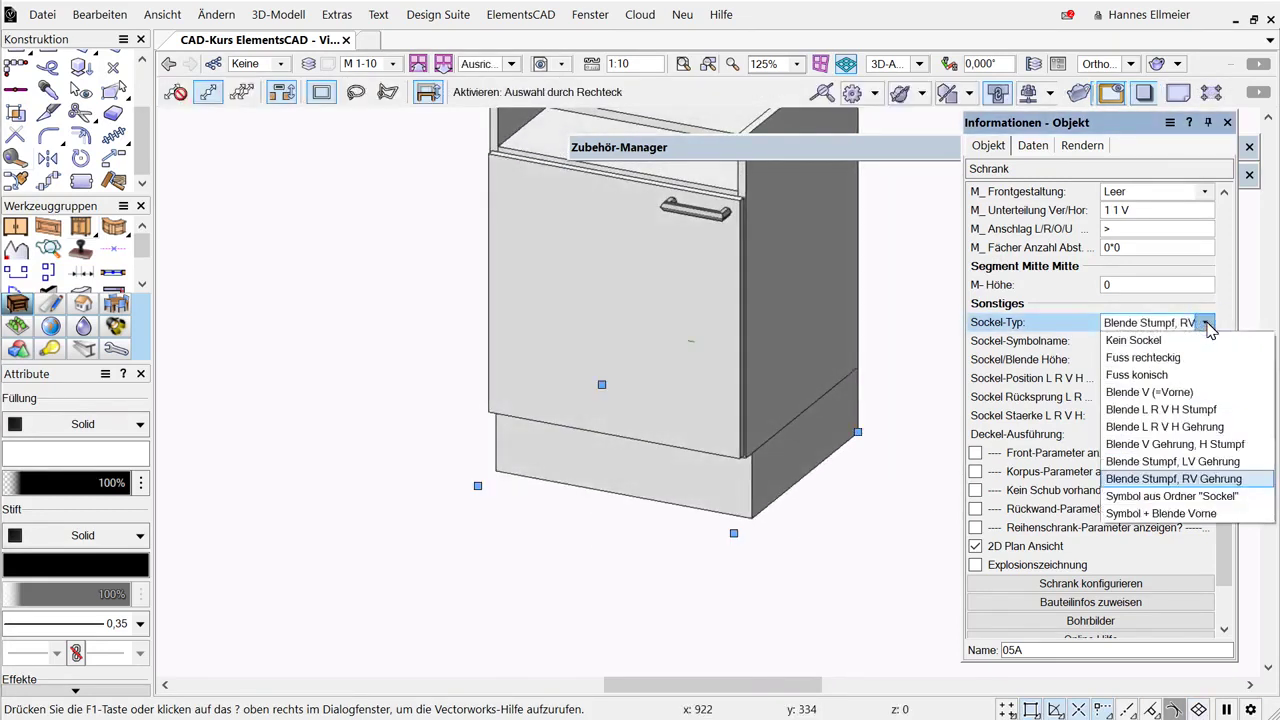